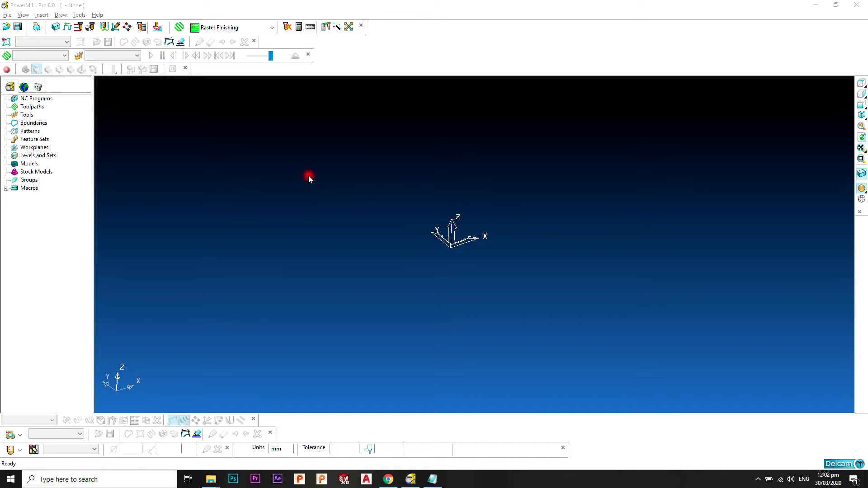
- Switch to the Notepad file List, review the planned machining operations and minimise it
click(432, 479)
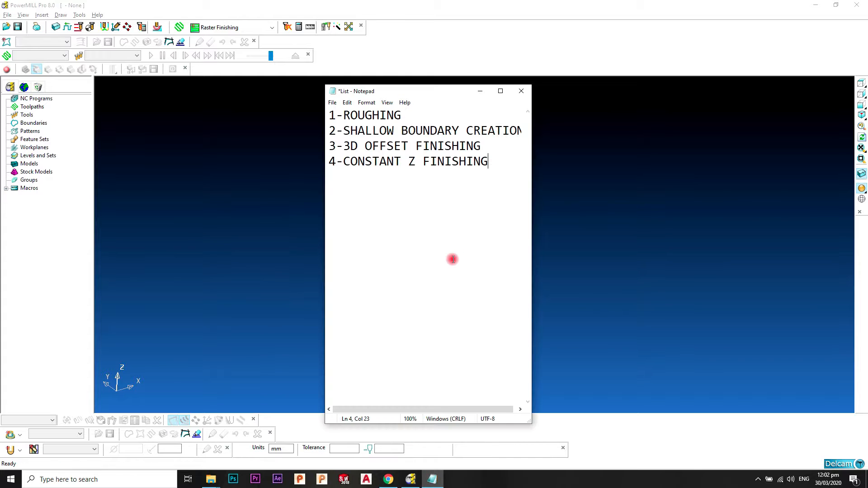
click(399, 115)
click(481, 92)
- Load the example model camera.ttr from the examples folder
click(10, 15)
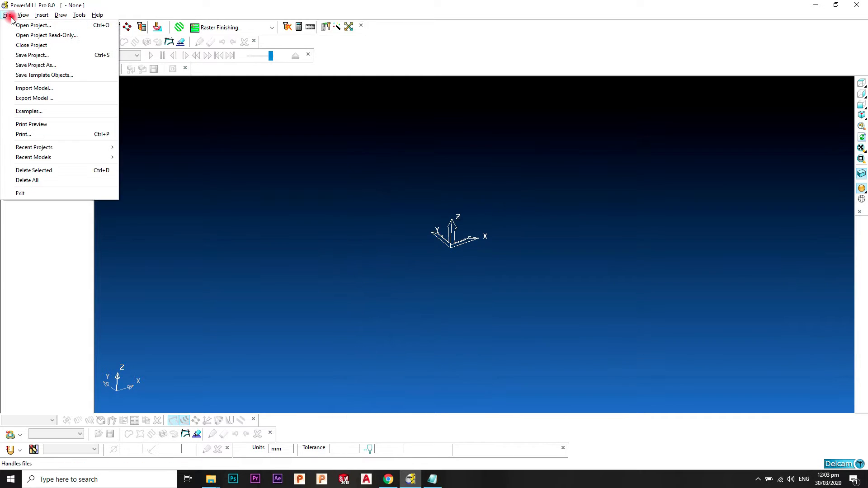
click(39, 112)
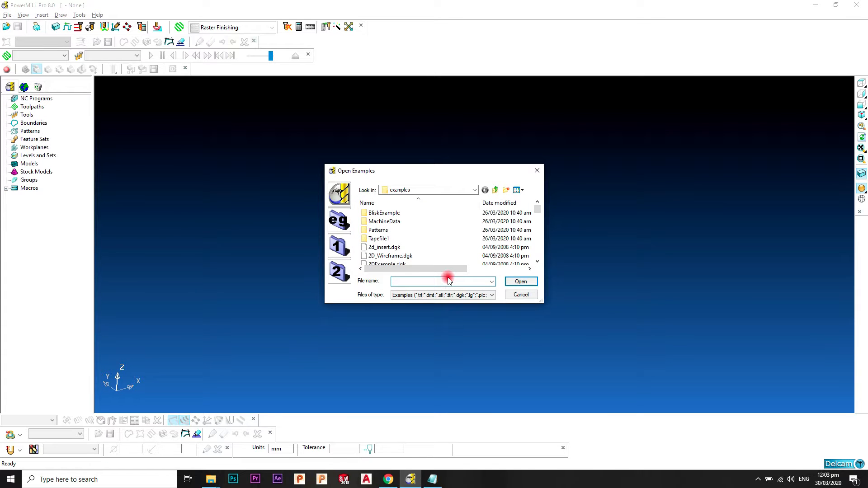
text(CAMERA)
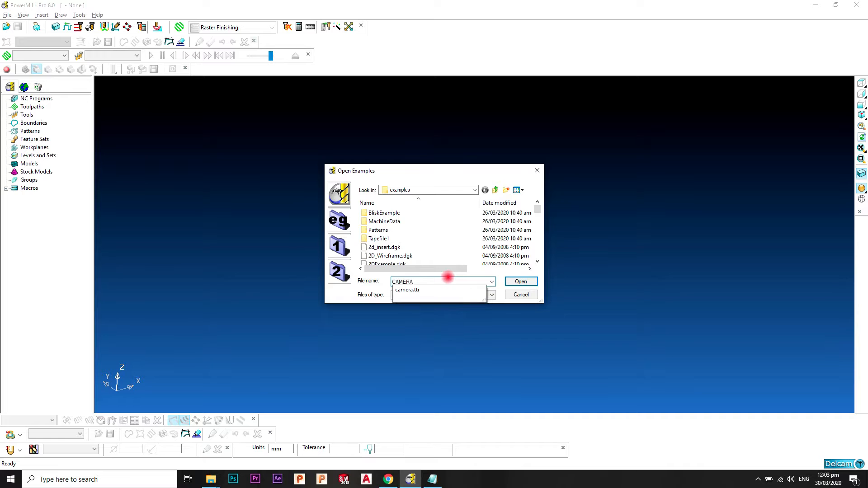
click(463, 291)
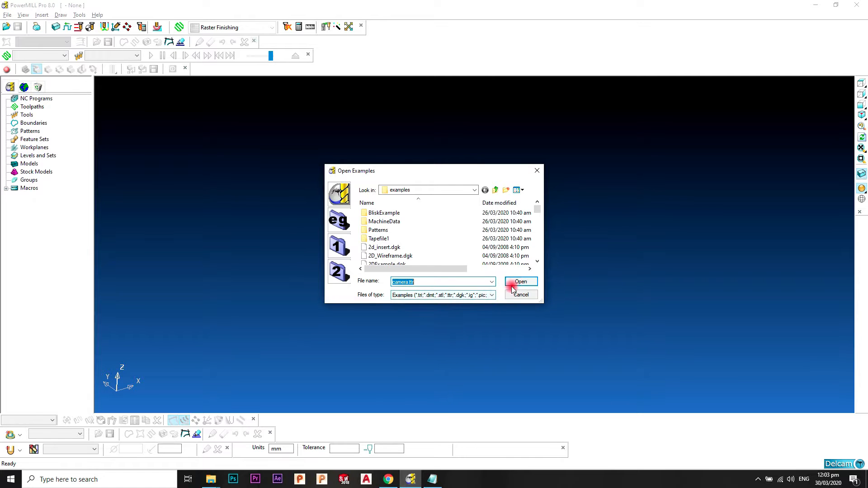
click(513, 286)
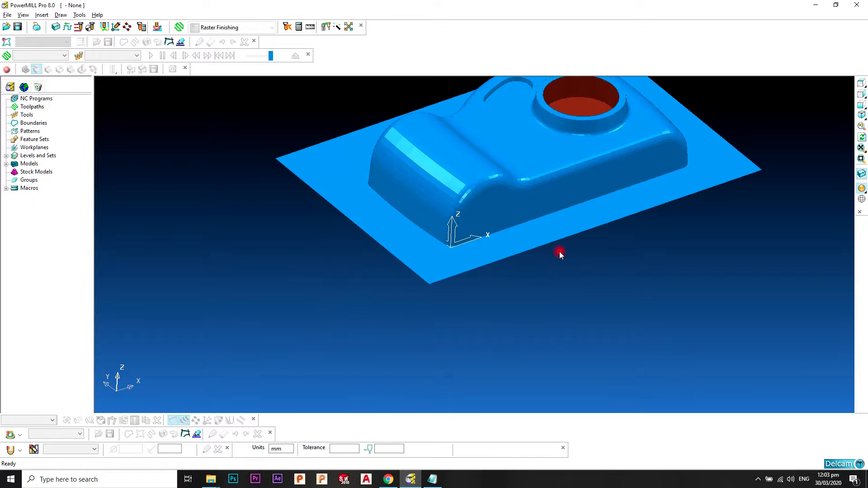
- Calculate a box block from the model limits with zero expansion and accept it
click(861, 115)
middle_drag(448, 295, 466, 227)
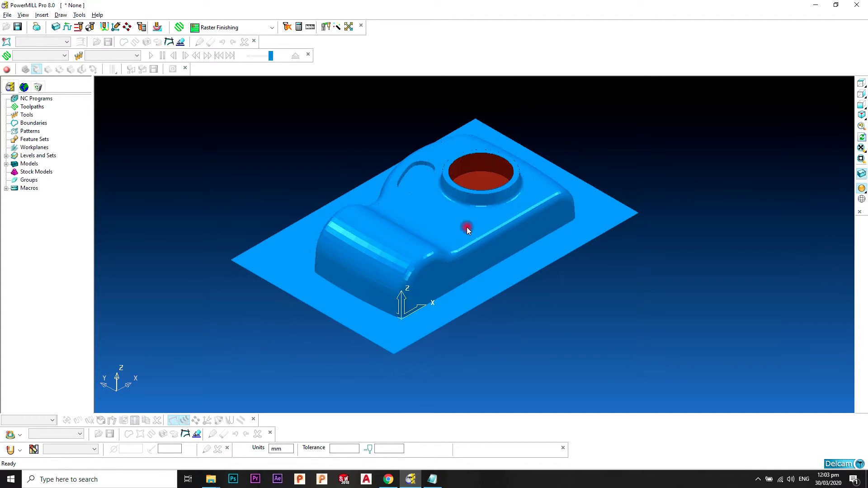
click(56, 27)
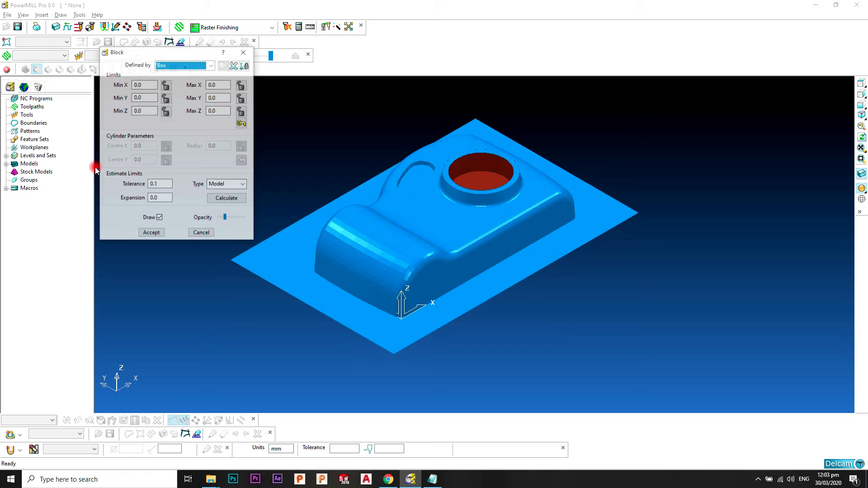
click(226, 199)
click(151, 233)
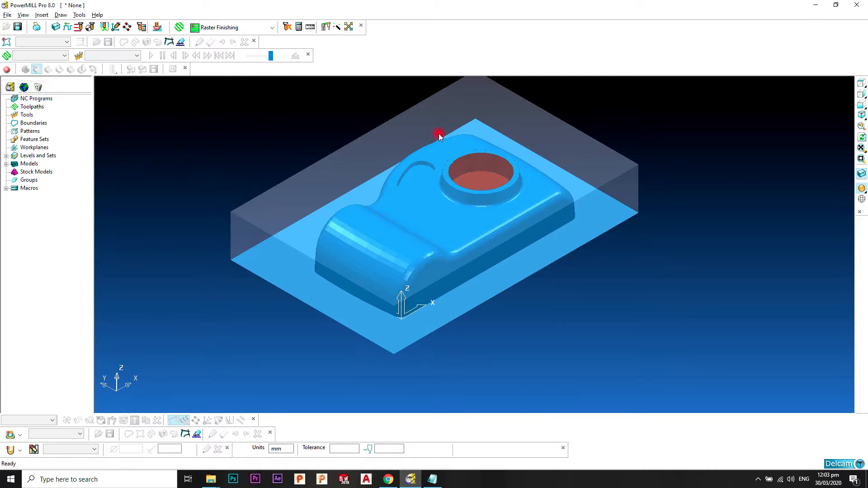
- Hide the block to view the bare camera model, and show it again
middle_drag(438, 134, 526, 170)
click(861, 115)
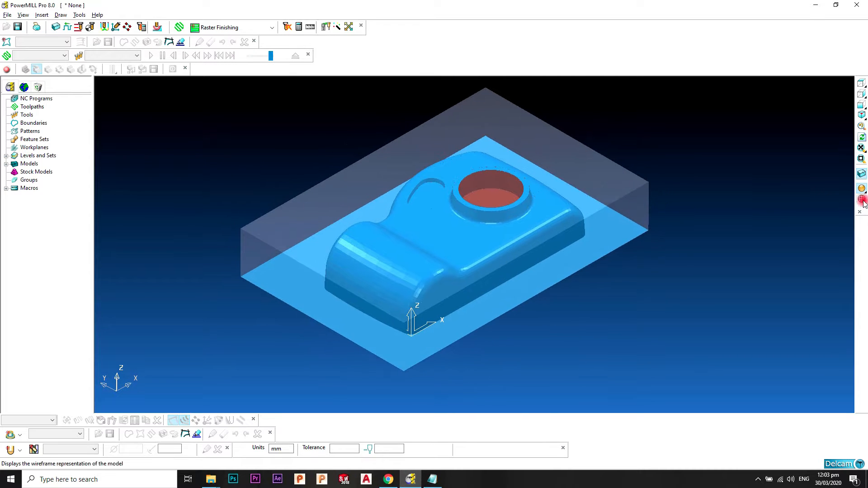
click(861, 175)
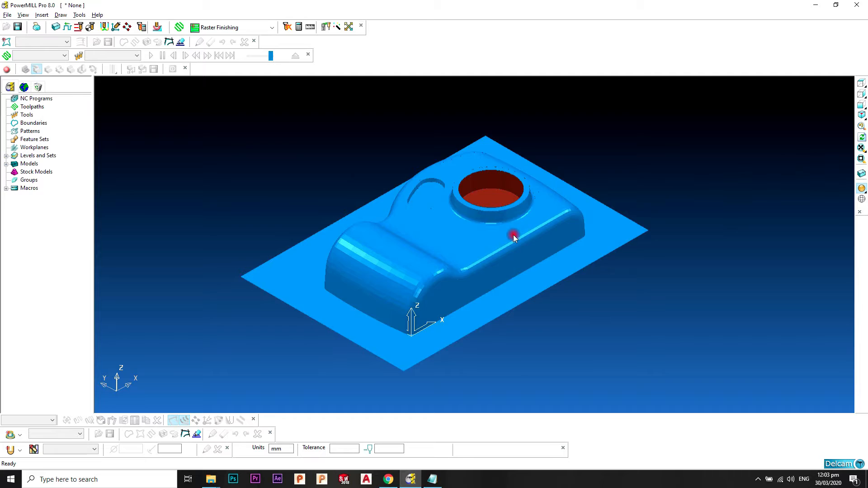
click(861, 175)
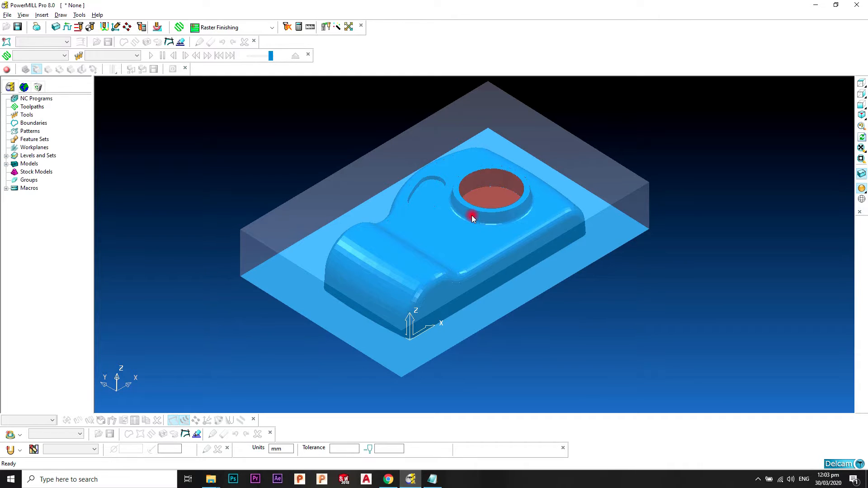
- Create a new toolpath with the Offset AreaClear Model strategy from 3D Area Clearance
middle_drag(471, 215, 462, 237)
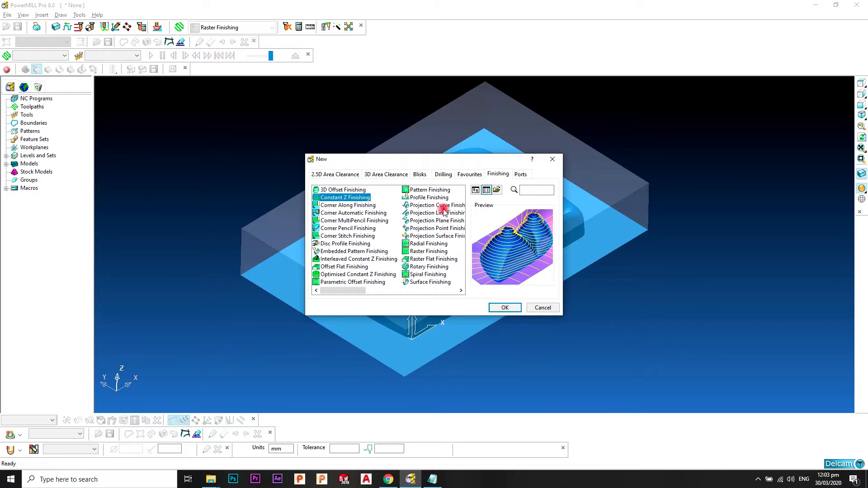
click(396, 175)
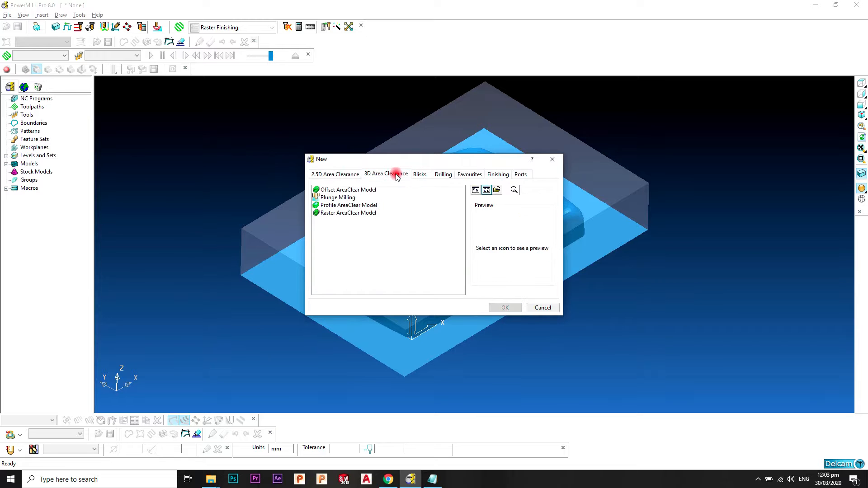
click(357, 191)
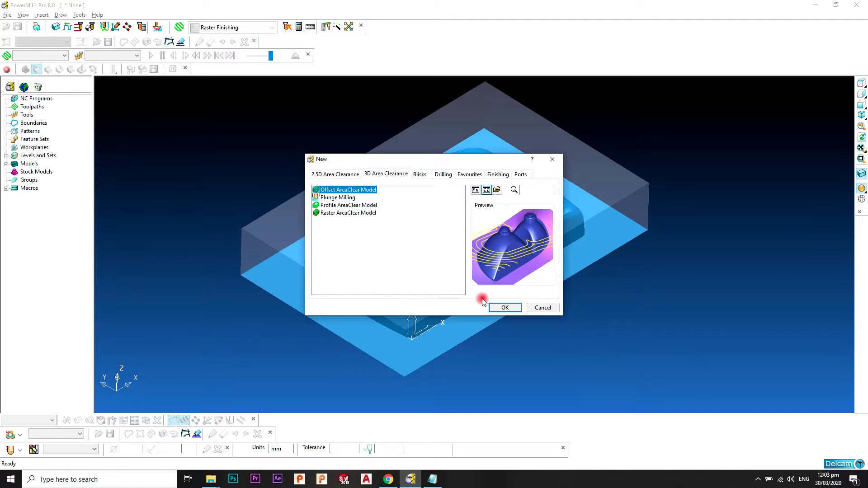
click(497, 307)
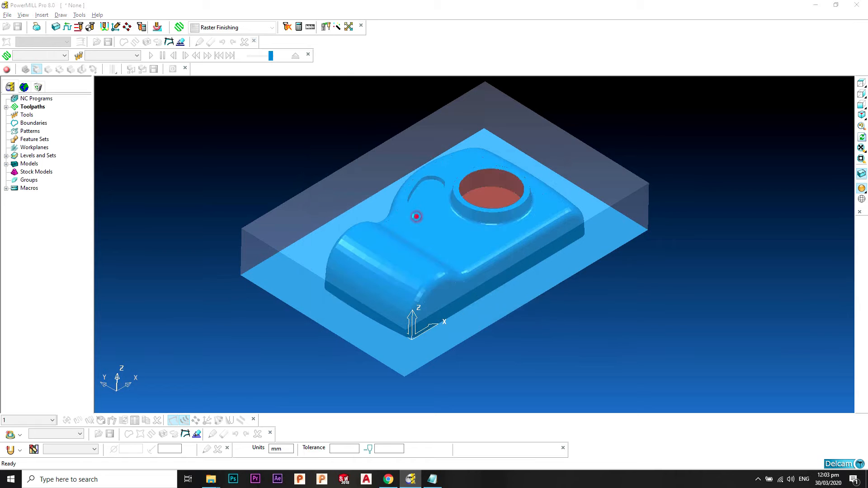
drag(240, 56, 319, 59)
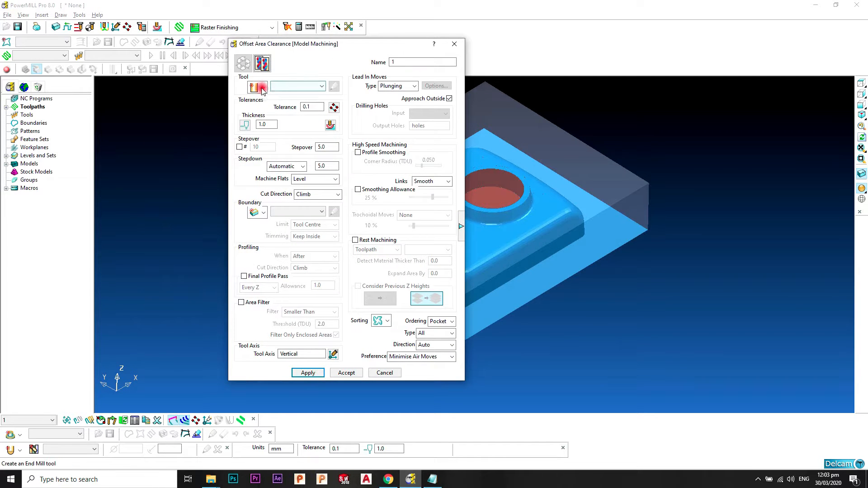
- Create an end mill named EM20 with a 20 mm diameter and tool number 1
click(263, 87)
click(263, 87)
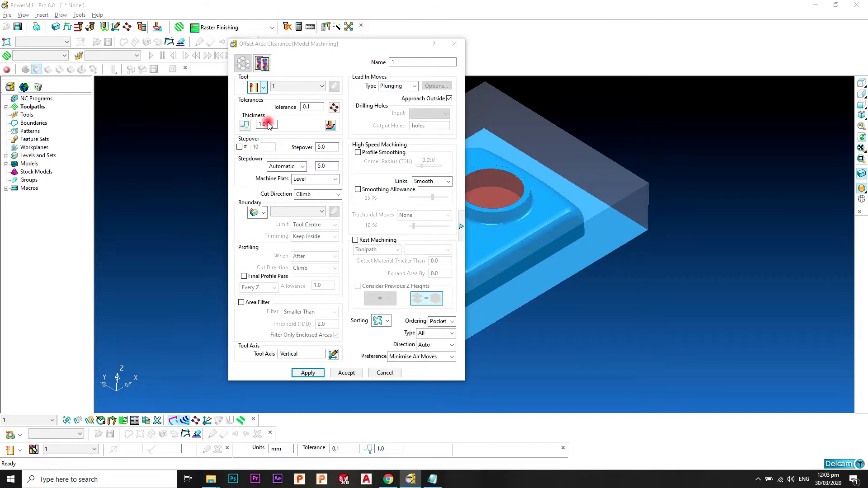
text(20)
key(Tab)
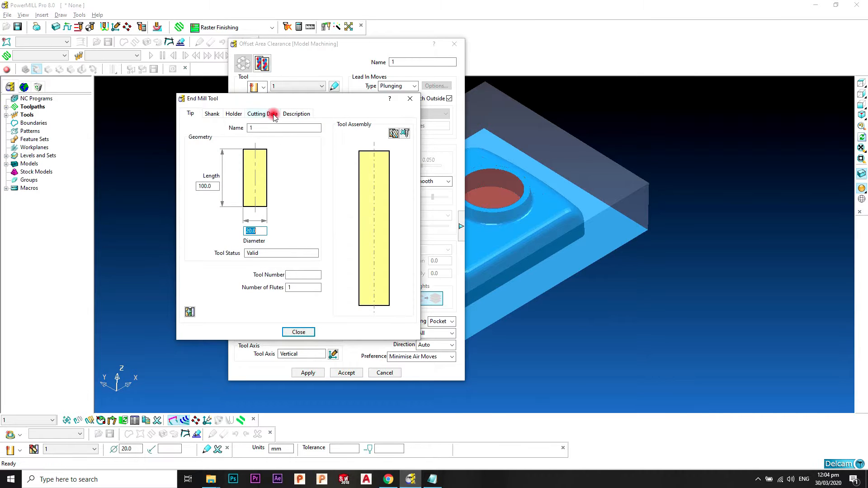
click(285, 130)
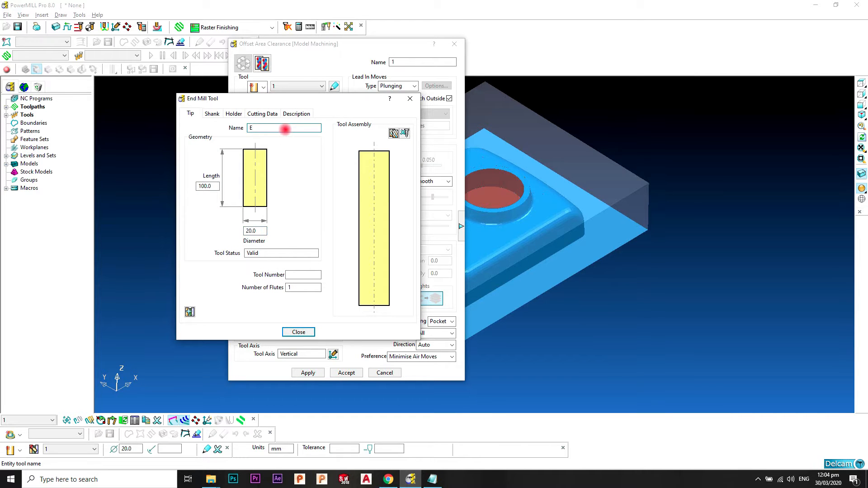
key(Return)
key(Tab)
key(Tab)
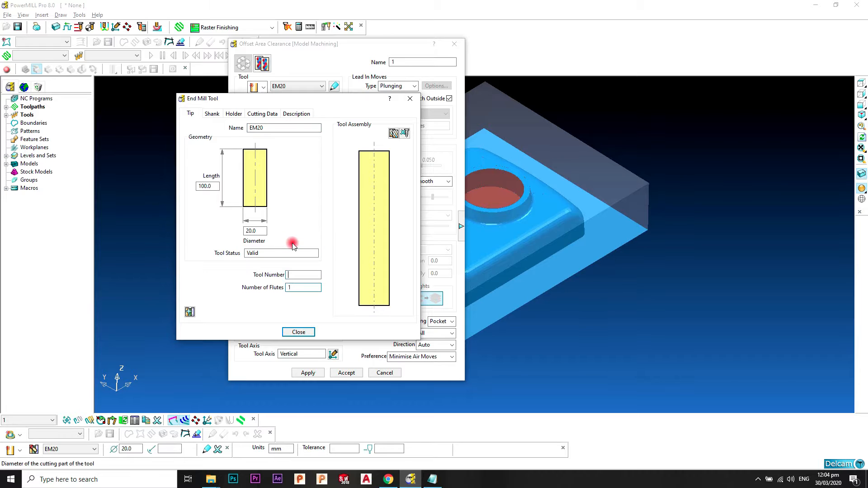
text(1)
key(Tab)
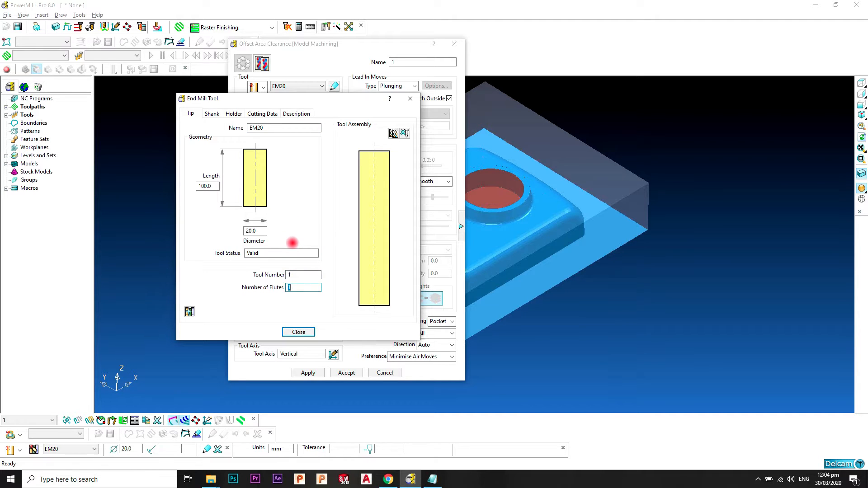
click(298, 332)
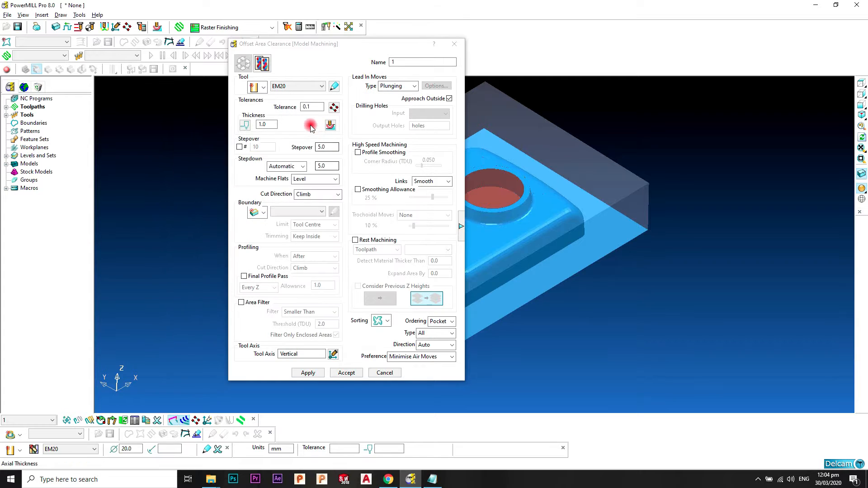
- Separate the toolpath's radial and axial thickness, setting radial to 0.35 and axial to 0.15
click(244, 125)
double_click(264, 124)
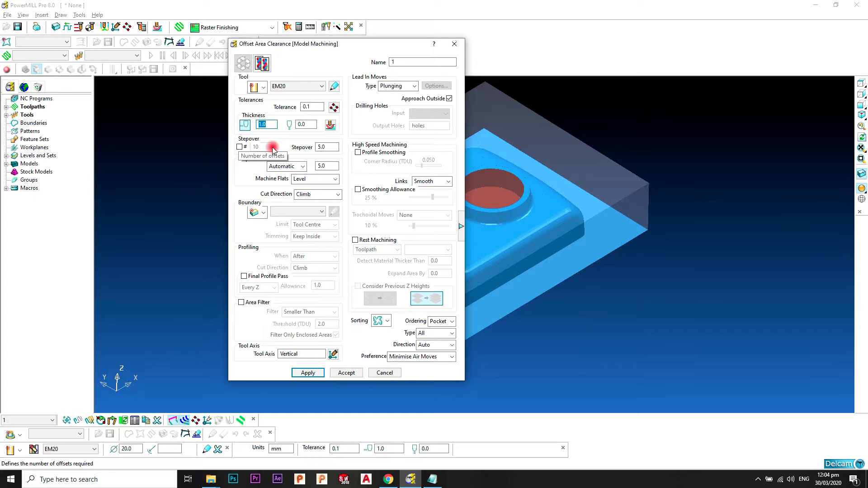
text(0.35)
key(Tab)
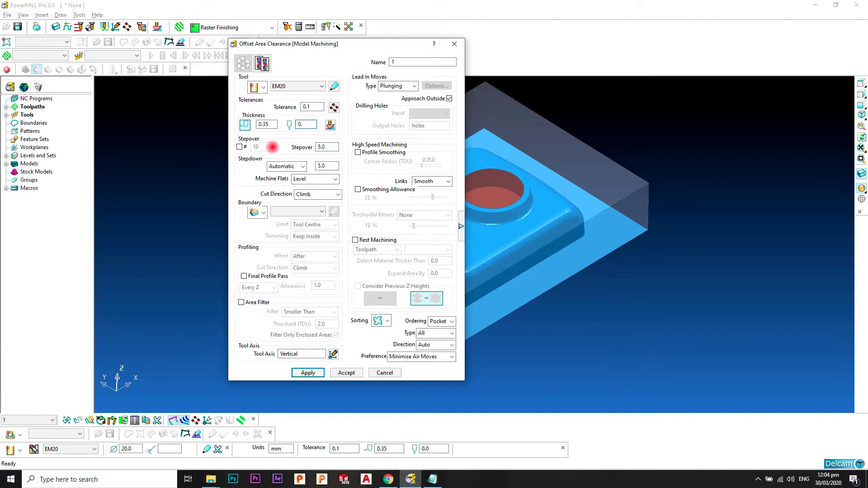
key(Tab)
- Set the stepover to 12, the stepdown to 0.35 and the cut direction to Conventional
key(Tab)
key(Tab)
key(Tab)
key(Tab)
key(Tab)
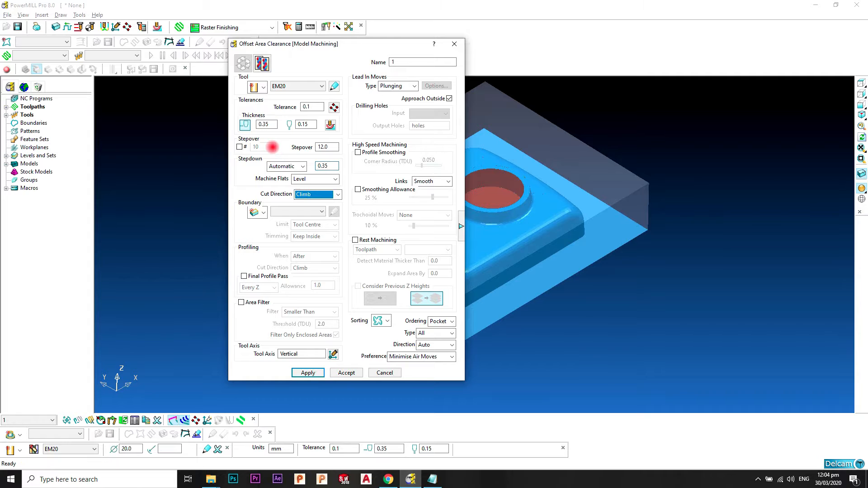
key(Down)
key(Up)
key(Down)
key(Tab)
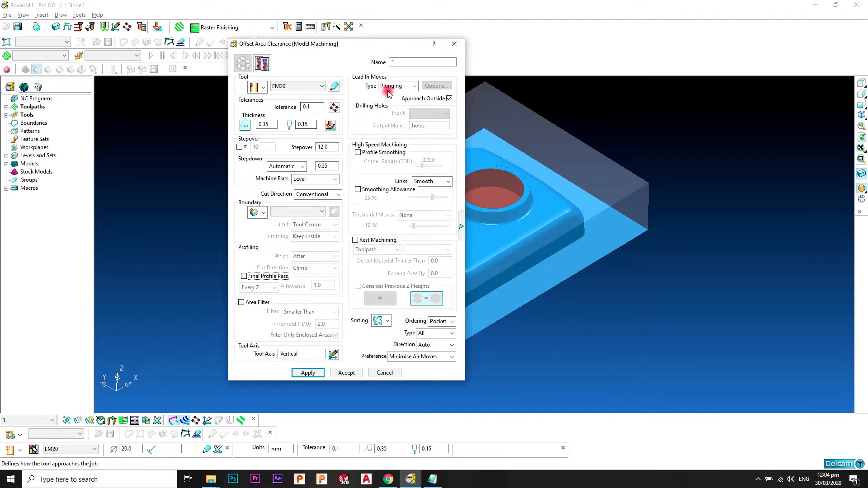
- Name the toolpath ROUGHING and turn off Approach Outside and Allow Tool Outside Block
double_click(412, 62)
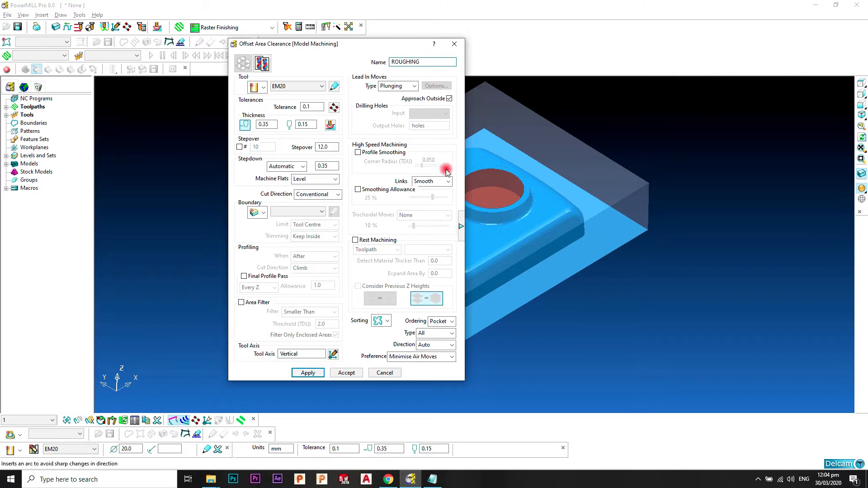
click(461, 226)
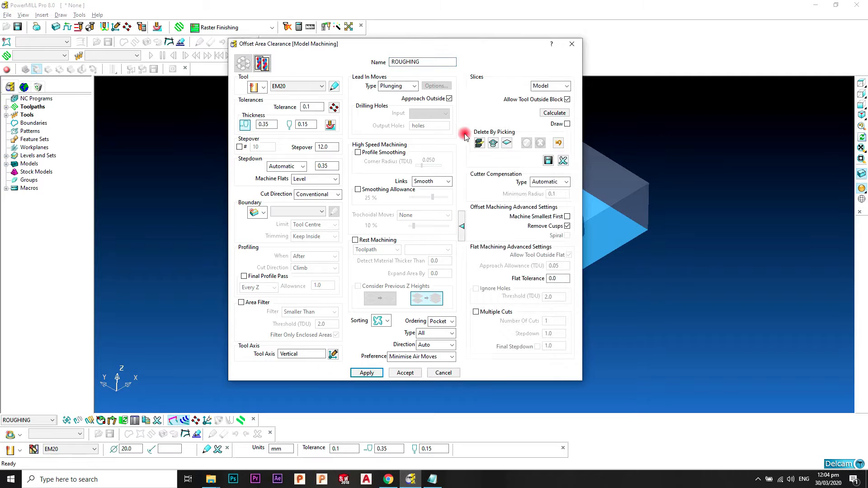
click(449, 99)
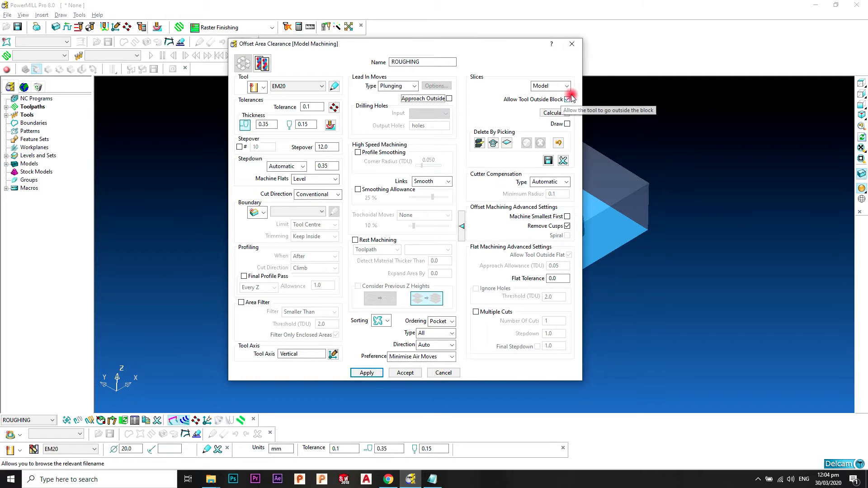
click(556, 100)
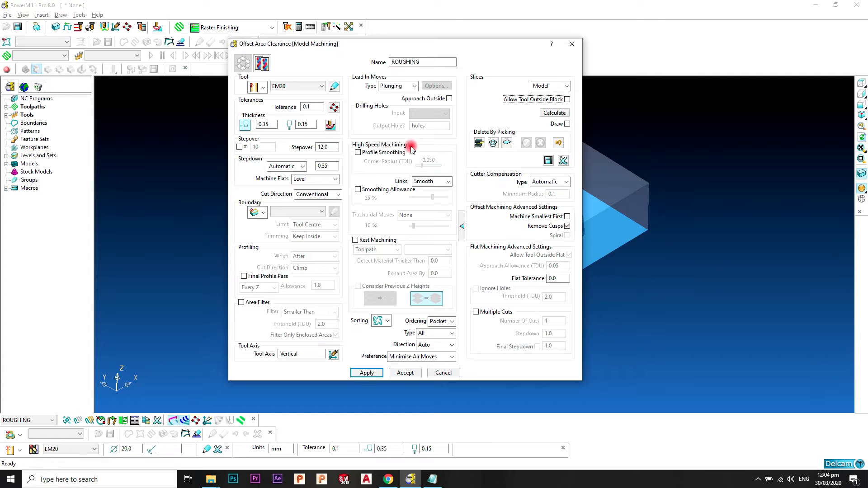
- Enable Profile Smoothing and calculate the ROUGHING toolpath, closing its settings once finished
click(390, 153)
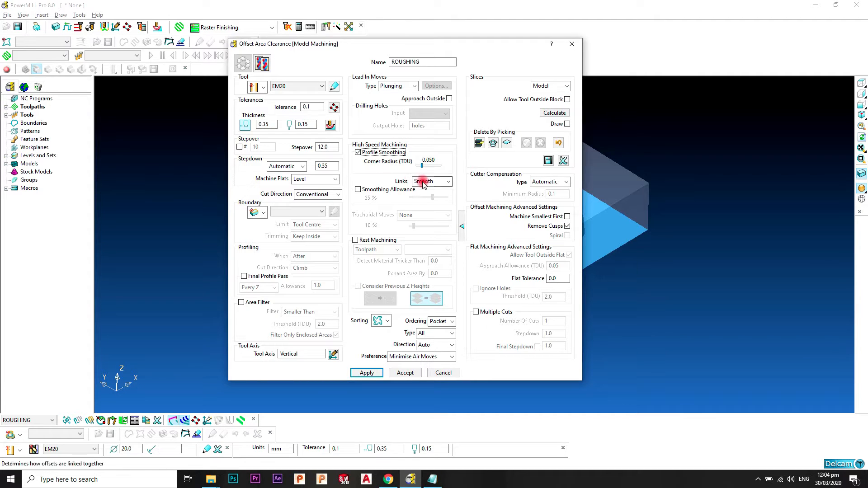
click(460, 226)
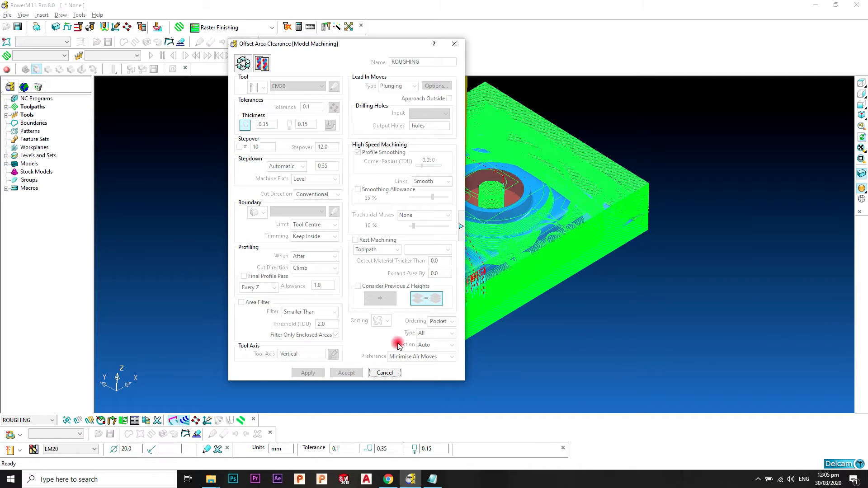
click(385, 372)
shift+middle_drag(427, 256, 462, 239)
scroll(457, 253, down, 4)
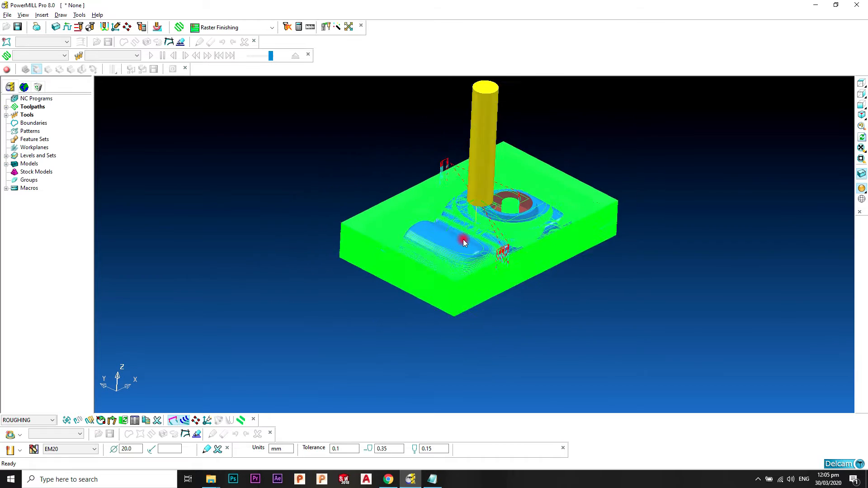
scroll(467, 234, up, 3)
shift+middle_drag(515, 208, 494, 226)
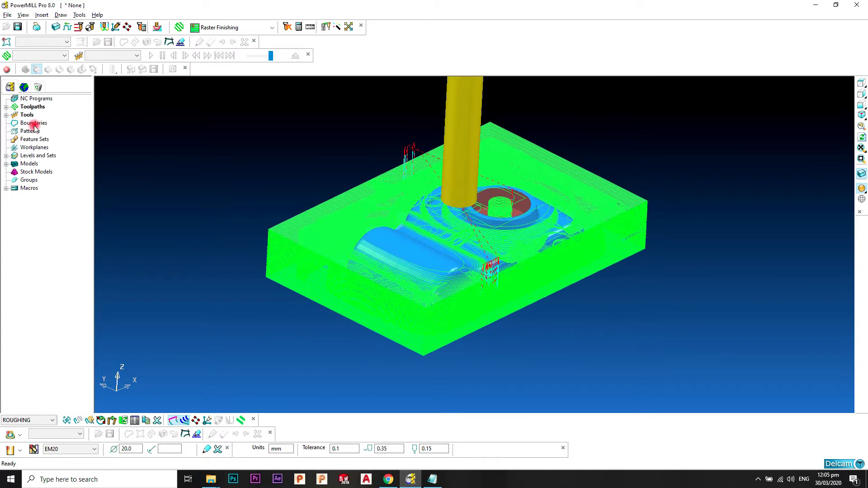
- Set the ROUGHING toolpath's short links to On Surface and its long links to Skim
double_click(43, 108)
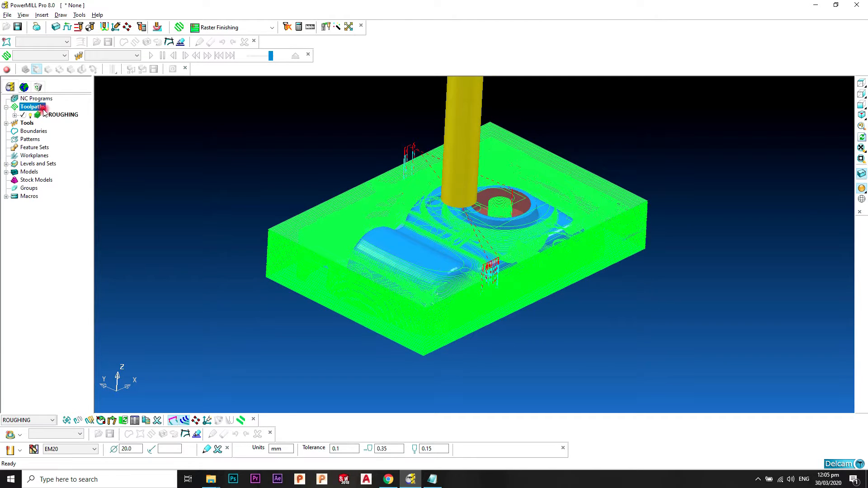
click(104, 27)
click(296, 171)
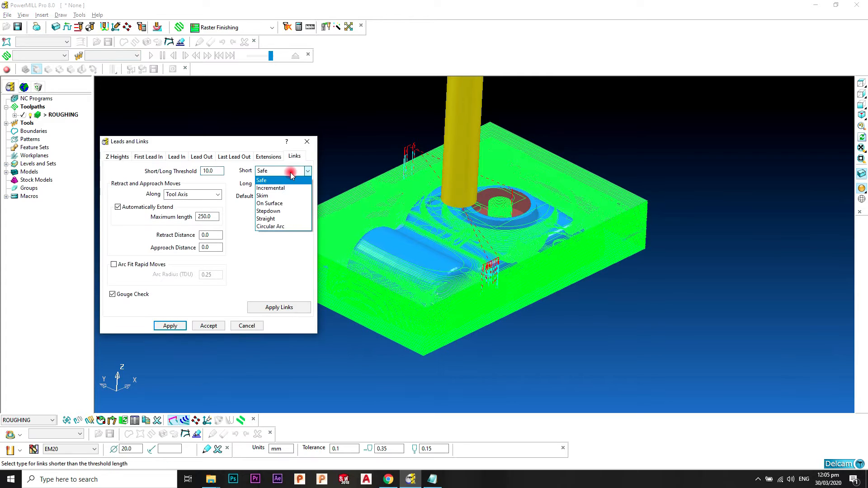
click(283, 203)
click(285, 184)
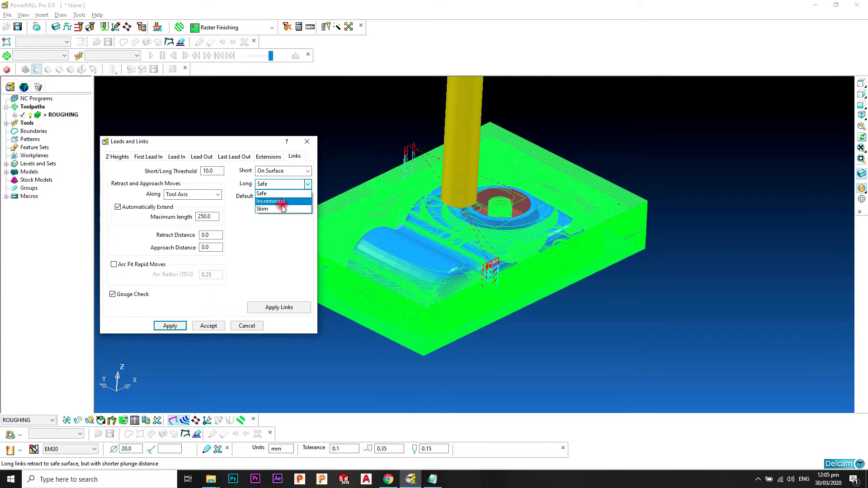
click(281, 208)
- Choose Ramp as the first lead-in, with a max zig angle of 1.0, following a Line, and an incremental ramp height of 0.5
click(176, 156)
click(175, 171)
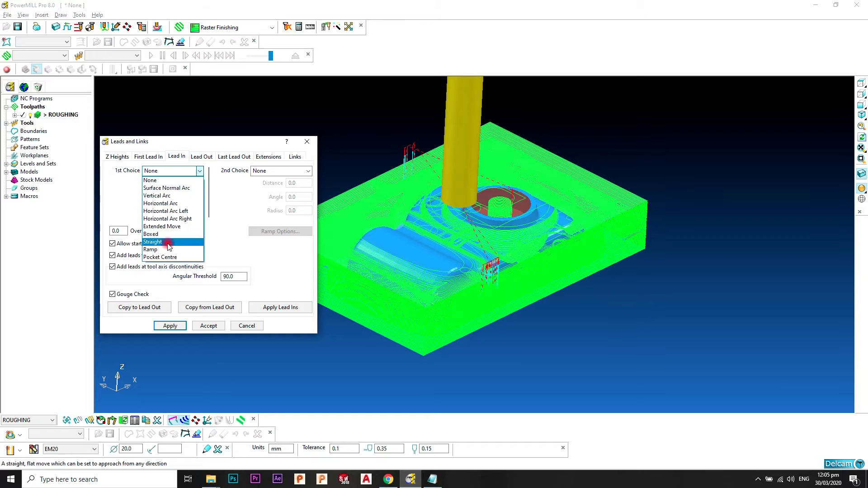
click(181, 251)
click(281, 231)
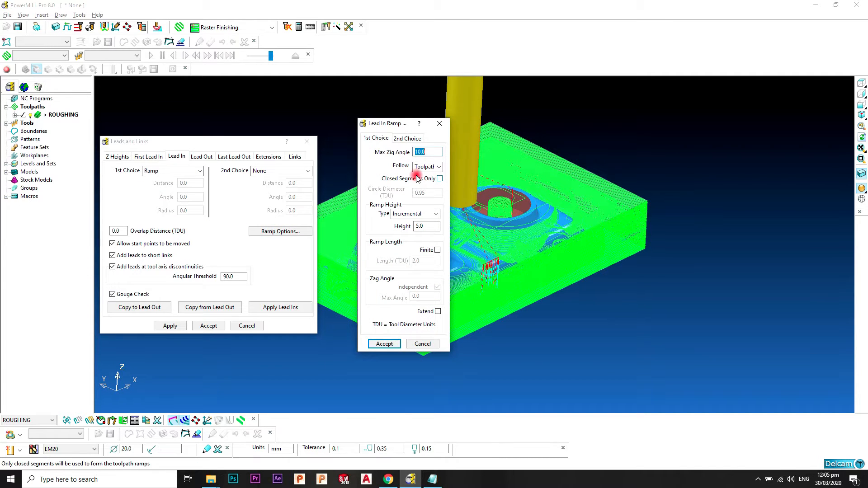
text(1.0)
key(Tab)
key(Down)
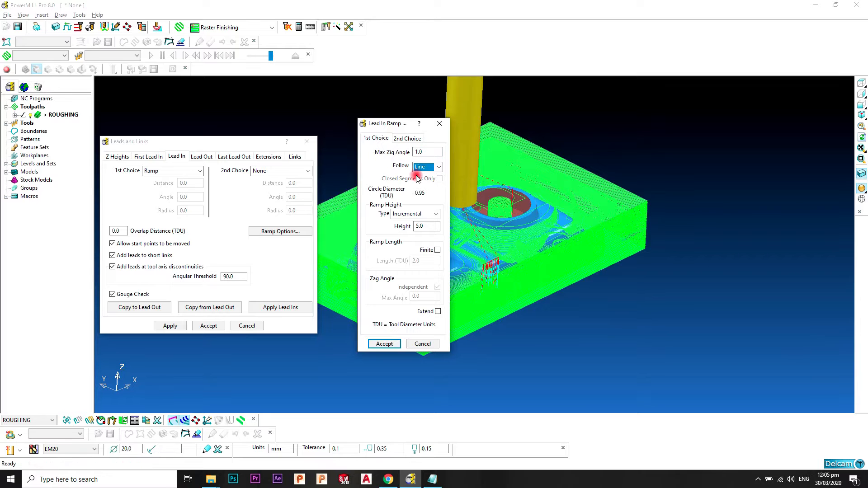
key(Tab)
key(Tab)
text(0.5)
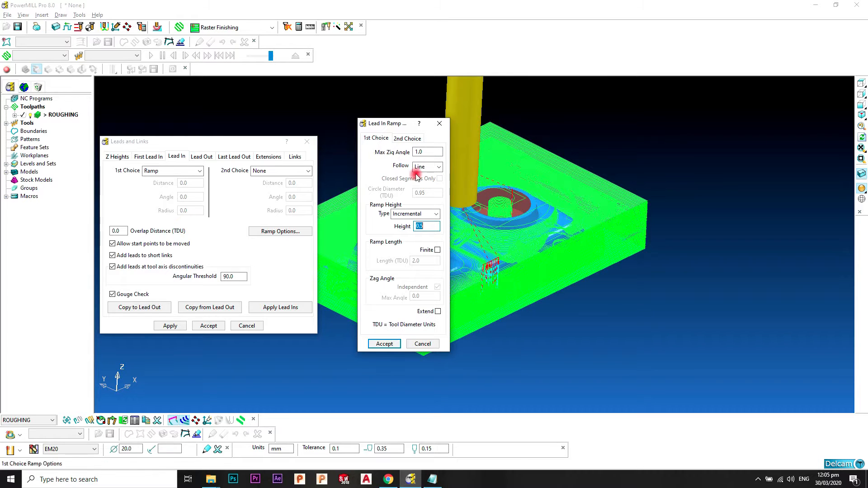
click(384, 343)
- Apply the ramp lead-ins to the ROUGHING toolpath, accept the leads and links settings, and inspect the new entry moves
click(283, 308)
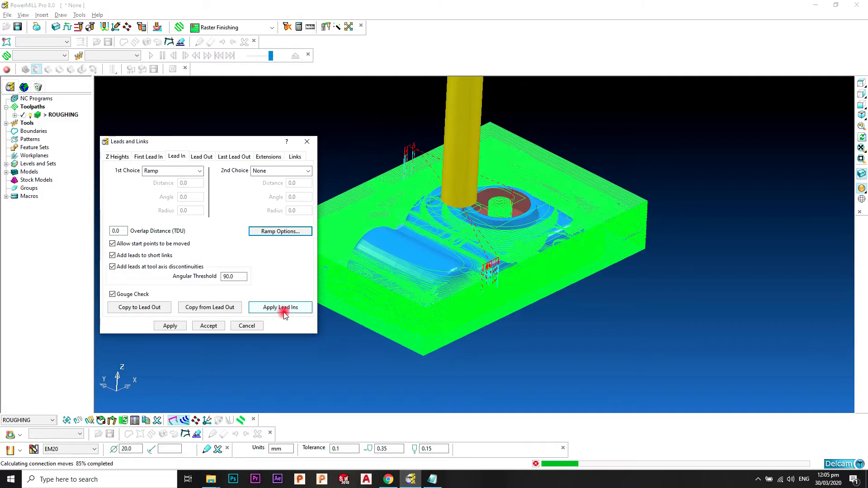
click(220, 325)
middle_drag(424, 152, 437, 181)
scroll(438, 182, up, 3)
scroll(417, 199, down, 2)
middle_drag(416, 210, 437, 211)
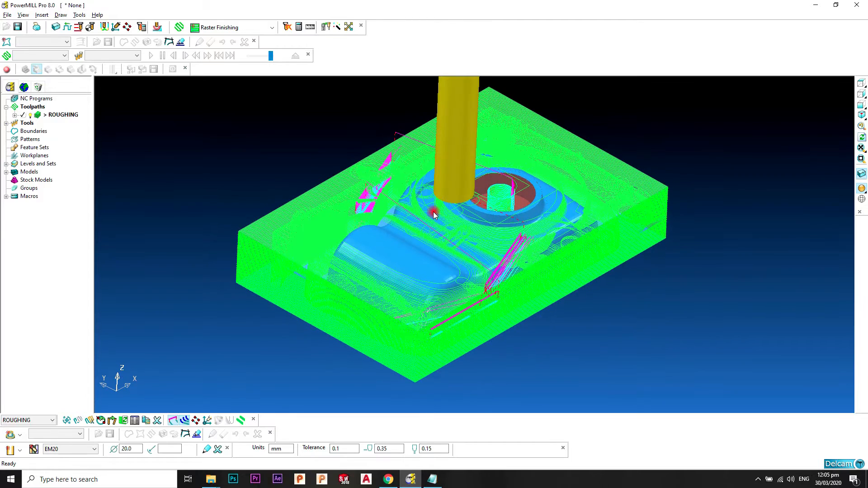
- Deactivate the ROUGHING toolpath and hide it so that only the model and block are displayed
double_click(54, 114)
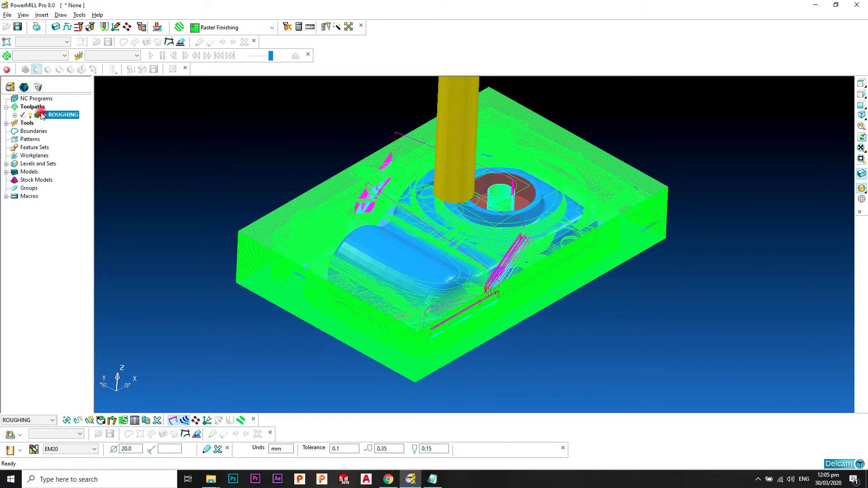
middle_drag(584, 221, 525, 226)
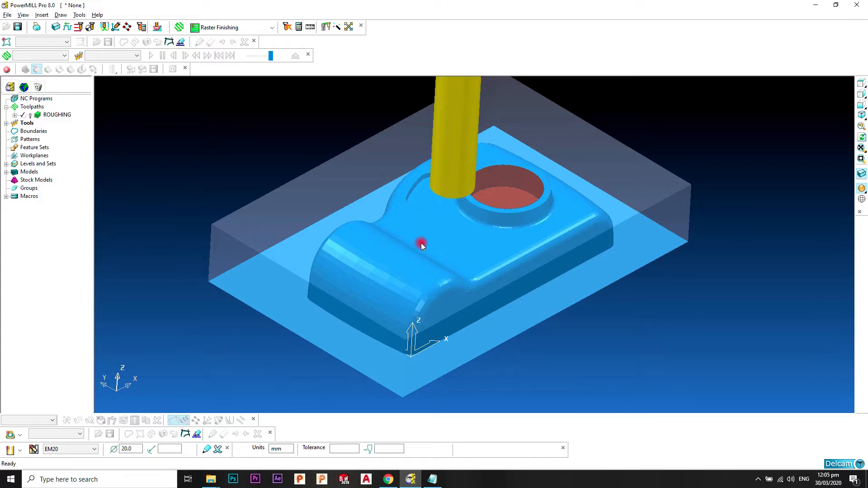
middle_drag(421, 243, 420, 203)
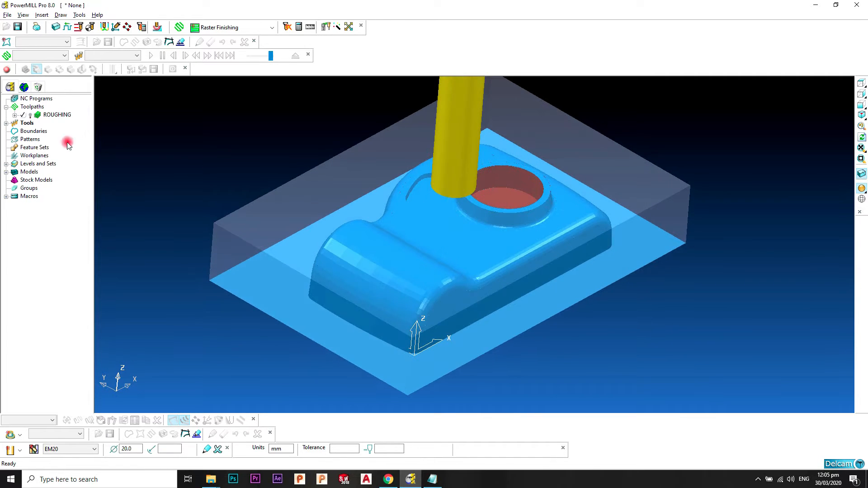
- Create a new Shallow boundary for the model
right_click(37, 132)
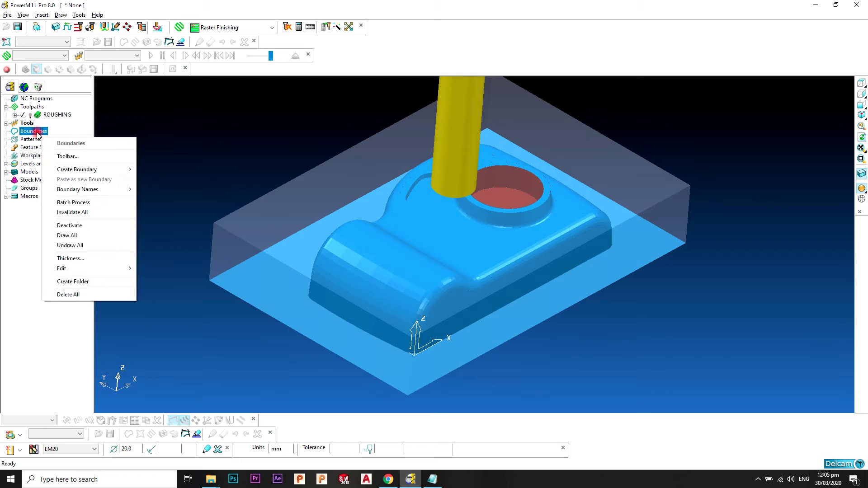
mouse_move(87, 169)
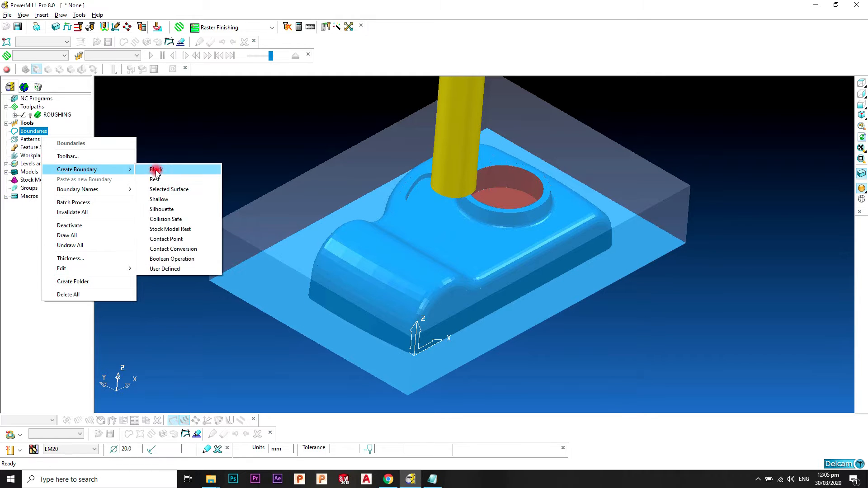
click(176, 200)
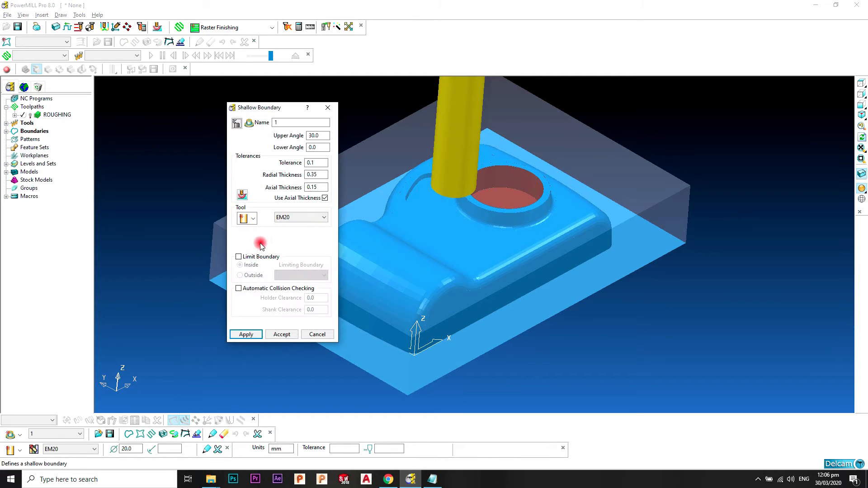
- Set the shallow boundary's tolerance to 0.03 and both its radial and axial thickness to 0
click(306, 162)
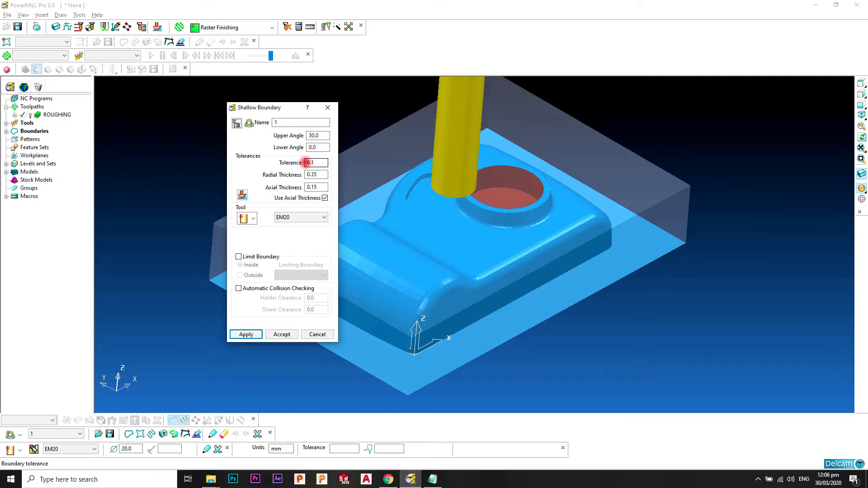
shift+middle_drag(457, 229, 479, 247)
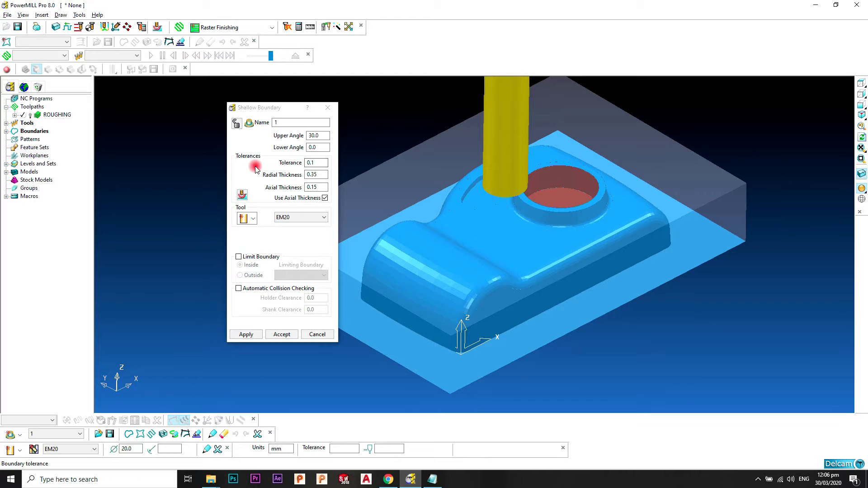
click(323, 168)
click(320, 164)
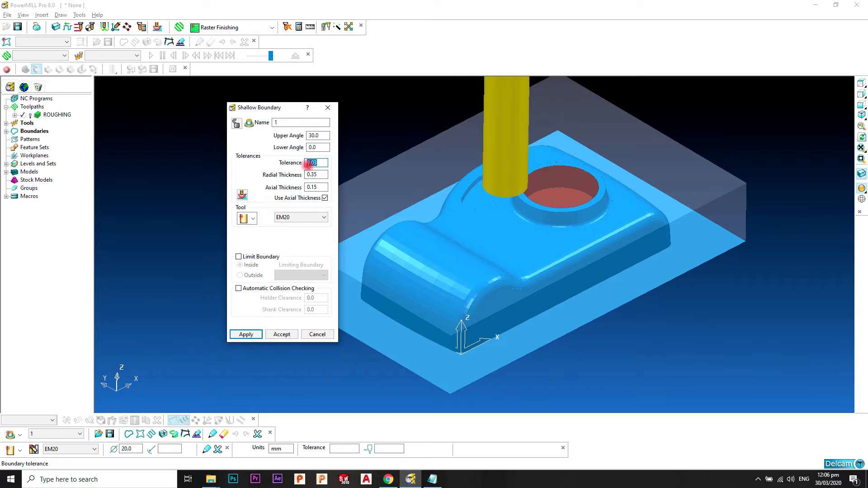
click(324, 177)
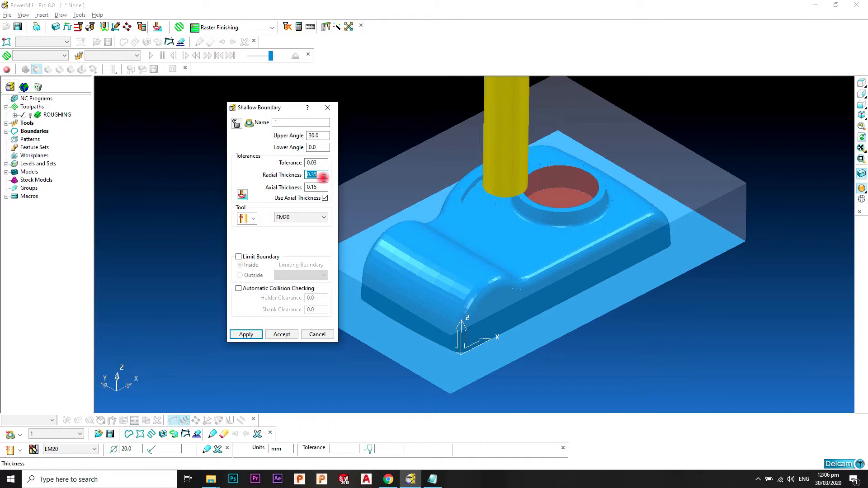
text(0)
key(Tab)
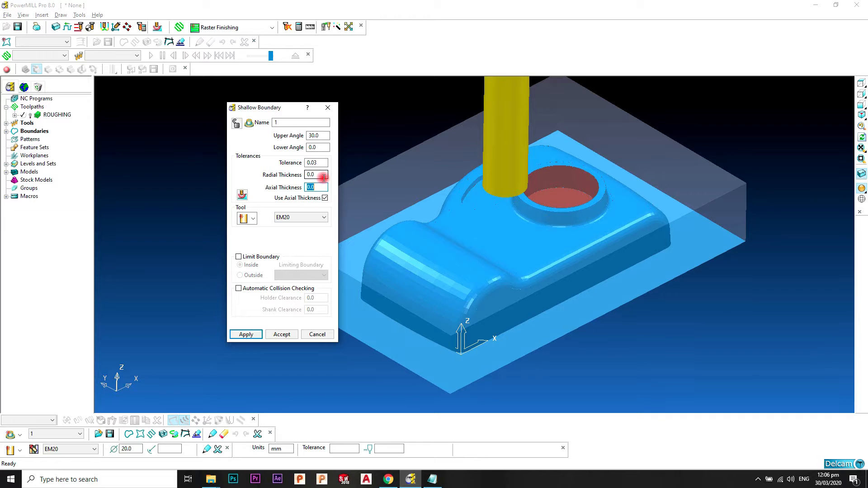
- Create a ball nosed tool for the boundary with diameter 10, name BN10, tool number 1 and 2 flutes
click(255, 220)
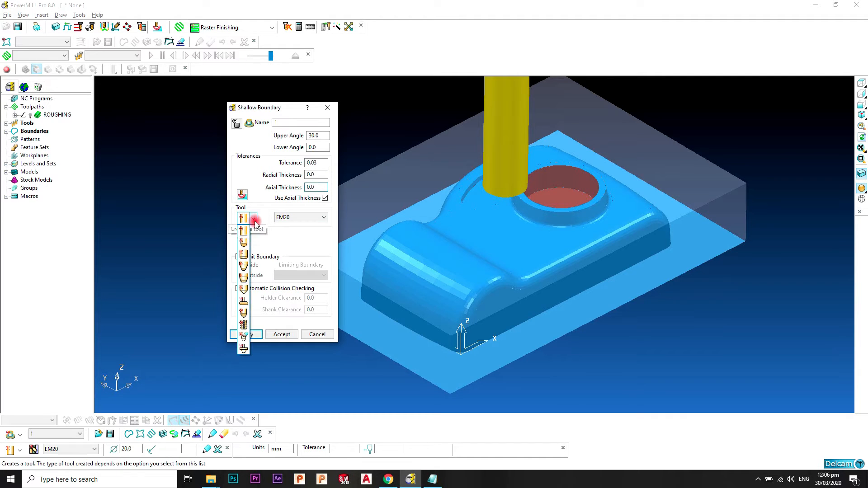
click(243, 243)
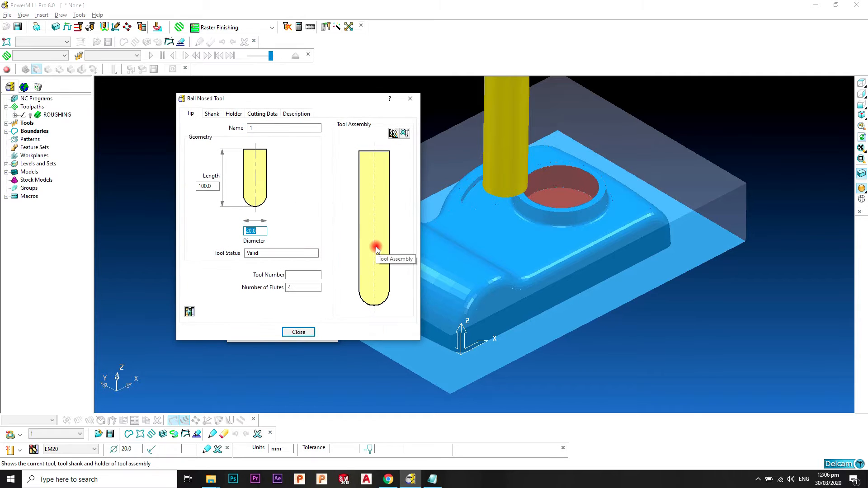
text(10)
key(Return)
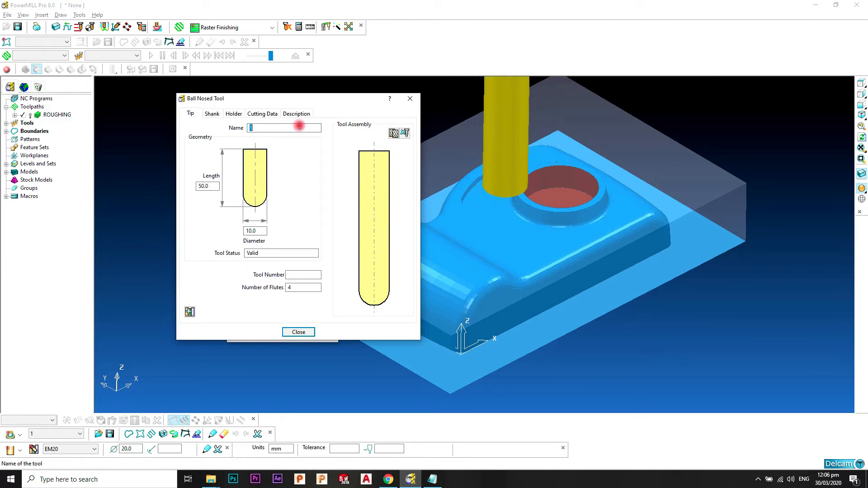
key(Return)
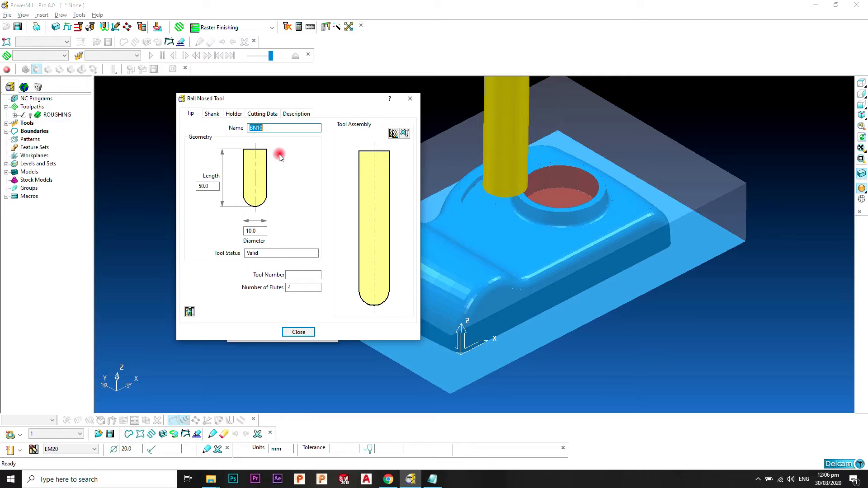
click(309, 273)
text(1)
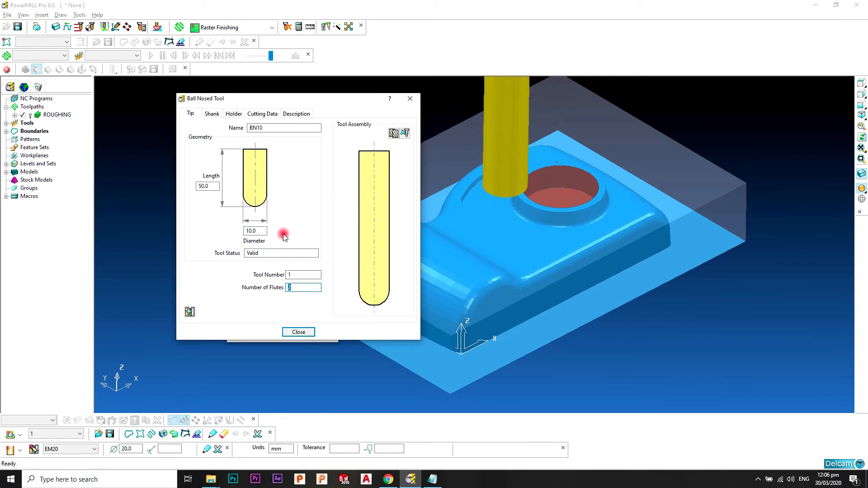
click(300, 332)
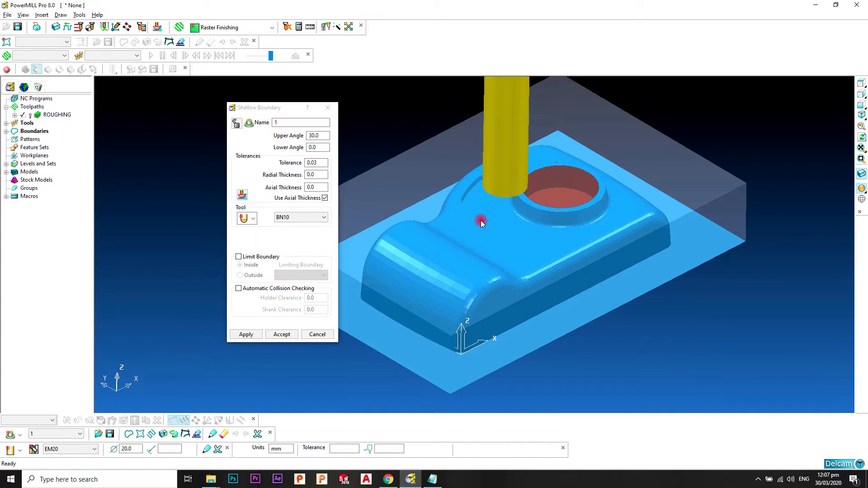
- Calculate the shallow boundary with the BN10 tool and accept its settings
click(247, 333)
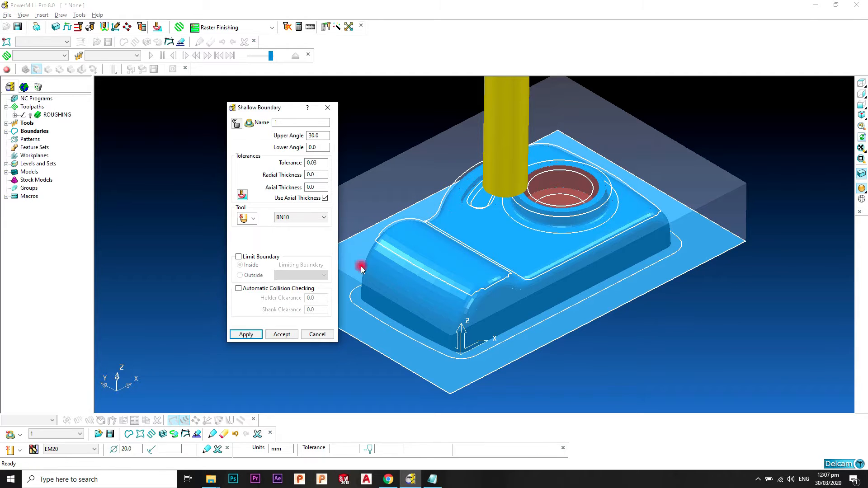
click(282, 334)
middle_drag(526, 159, 544, 202)
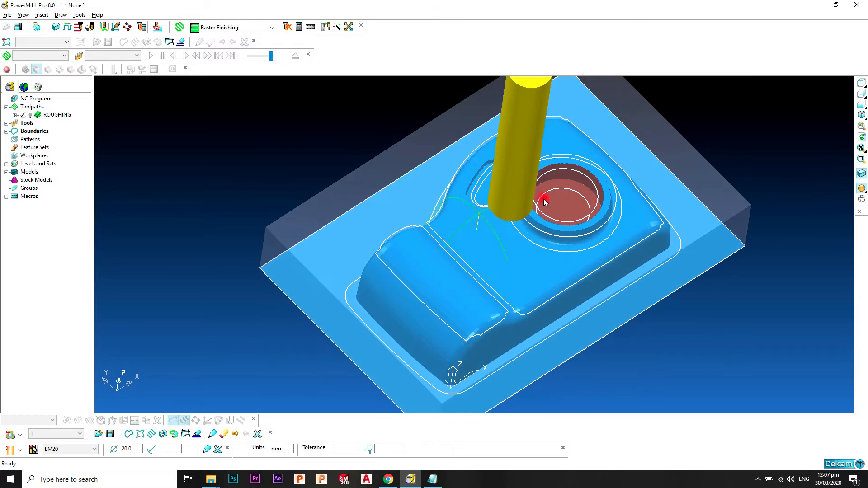
- Hide the block around the model and inspect the boundary curves on the shallow areas
click(862, 174)
middle_drag(614, 205, 605, 180)
scroll(554, 225, up, 2)
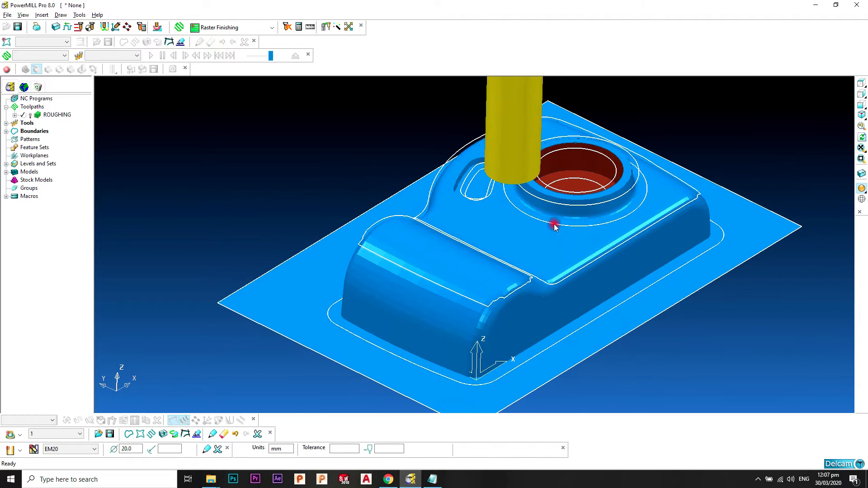
middle_drag(554, 225, 655, 203)
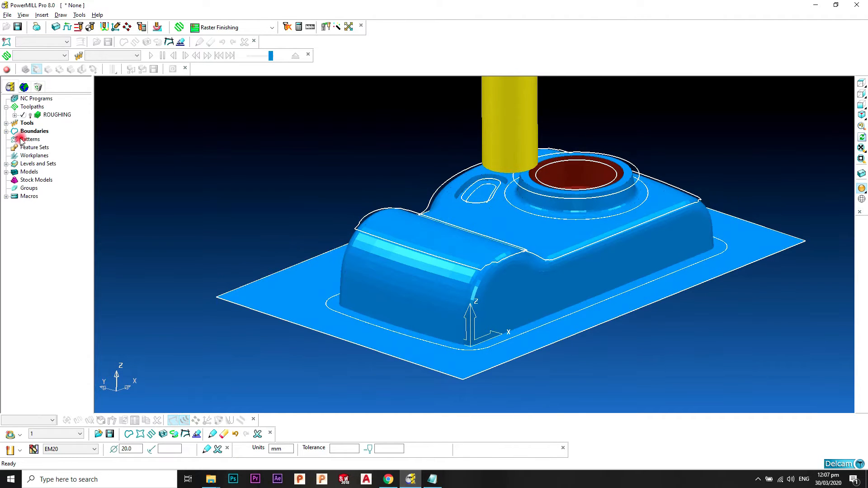
- Hide the EM20 tool and show the model with its boundary in an isometric view
click(6, 123)
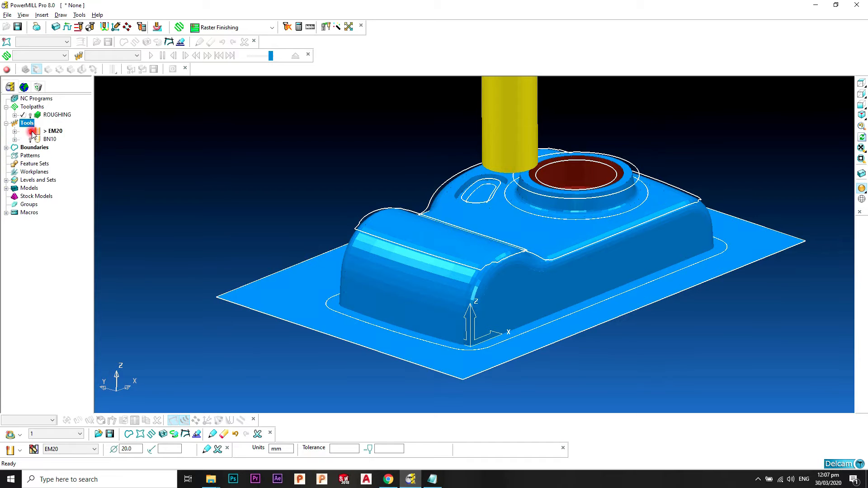
click(31, 131)
click(29, 132)
middle_drag(344, 131, 577, 202)
middle_drag(845, 186, 558, 169)
scroll(470, 213, up, 2)
scroll(523, 155, down, 3)
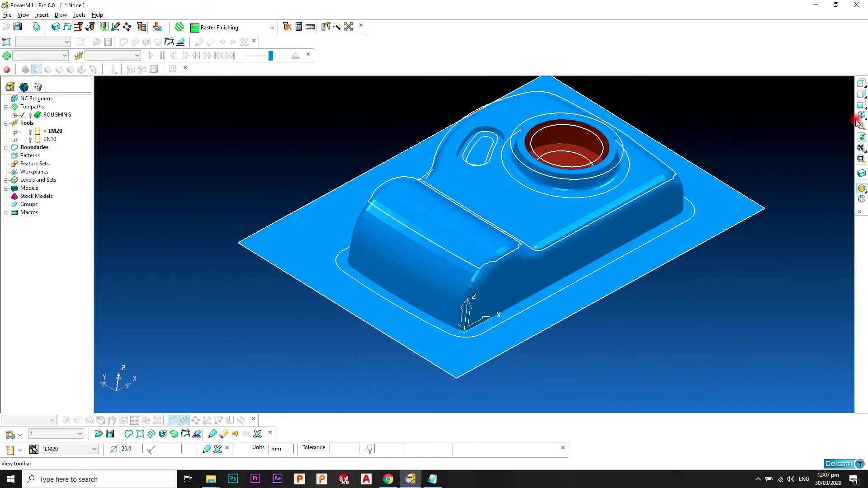
click(861, 115)
scroll(550, 249, up, 3)
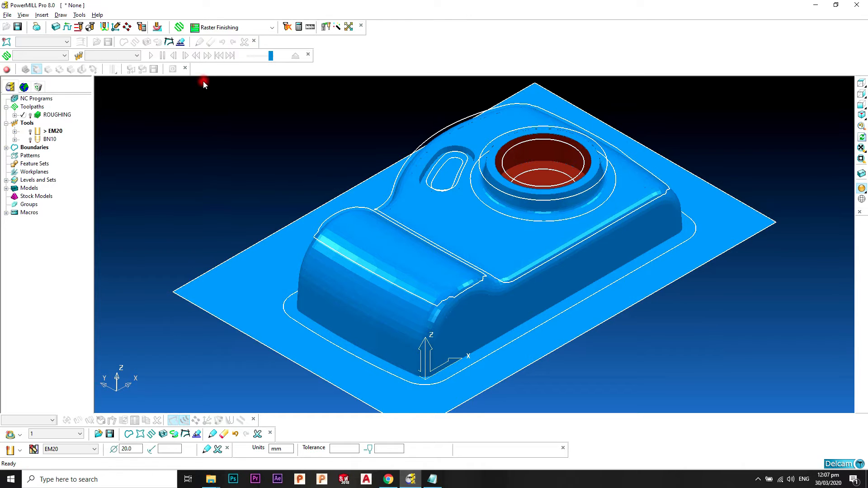
- Create a 3D Offset Finishing toolpath that uses the BN10 ball nose tool
click(177, 28)
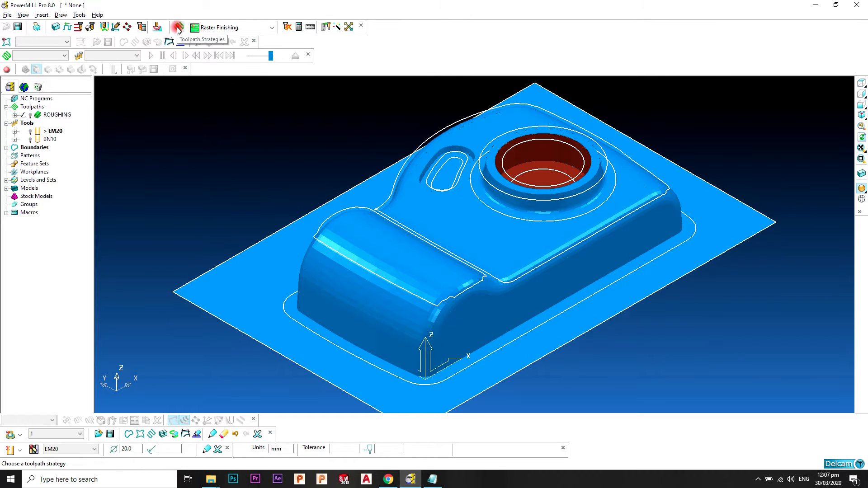
click(498, 175)
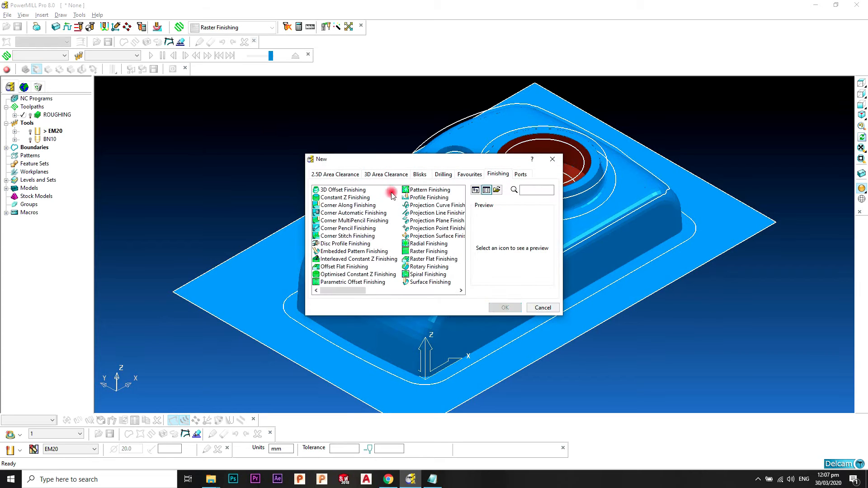
click(361, 190)
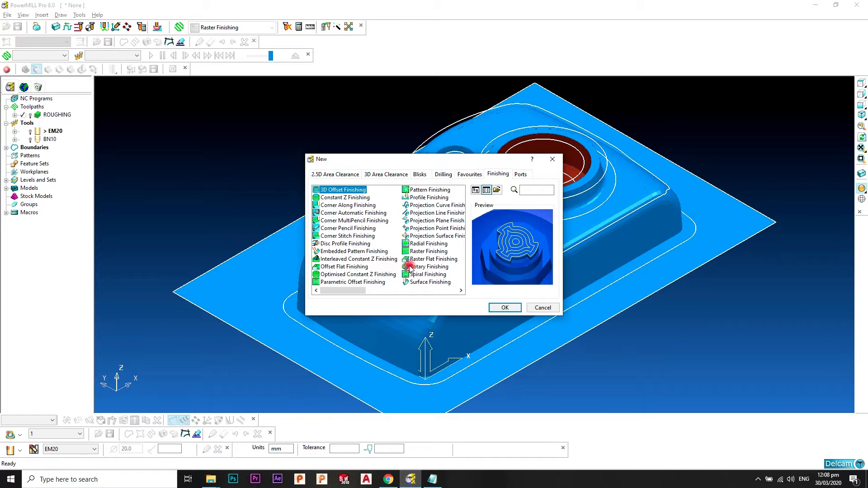
click(493, 307)
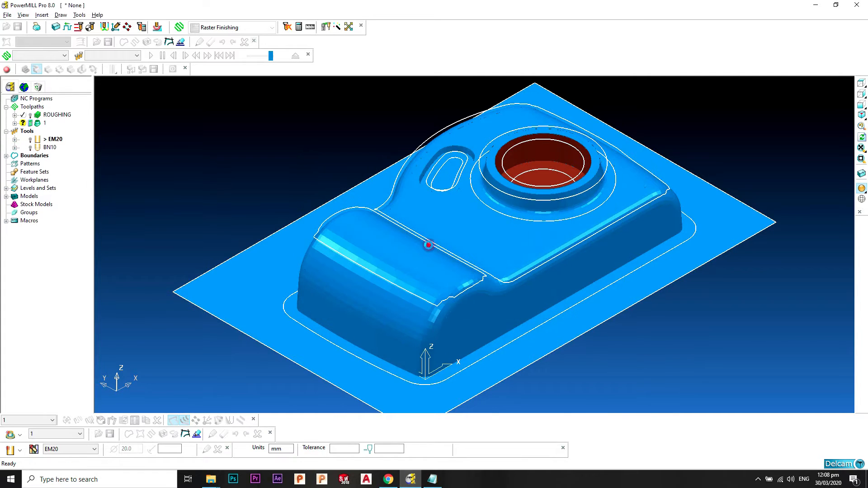
click(282, 88)
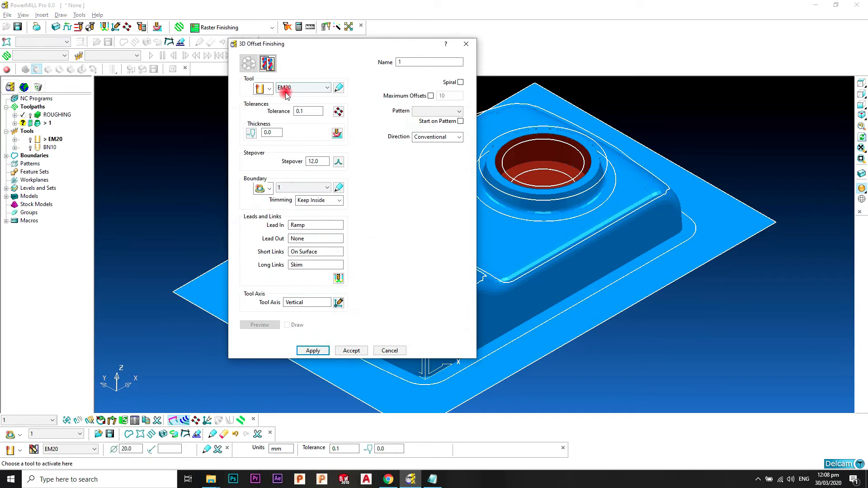
click(289, 103)
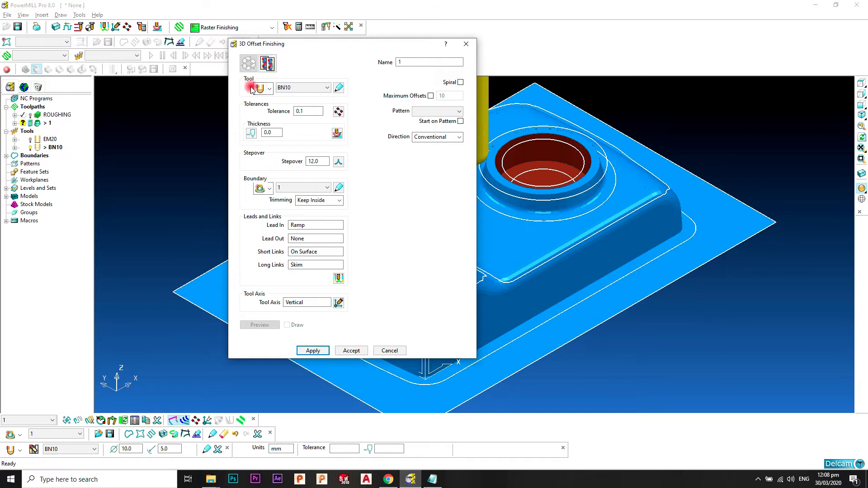
- Set the finishing tolerance to 0.03 and the stepover to 0.5, with separate radial and axial thickness values
double_click(309, 112)
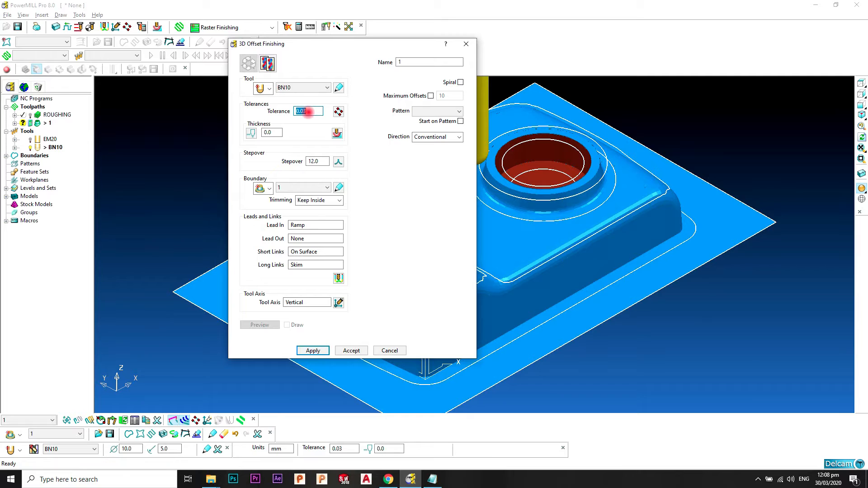
click(252, 133)
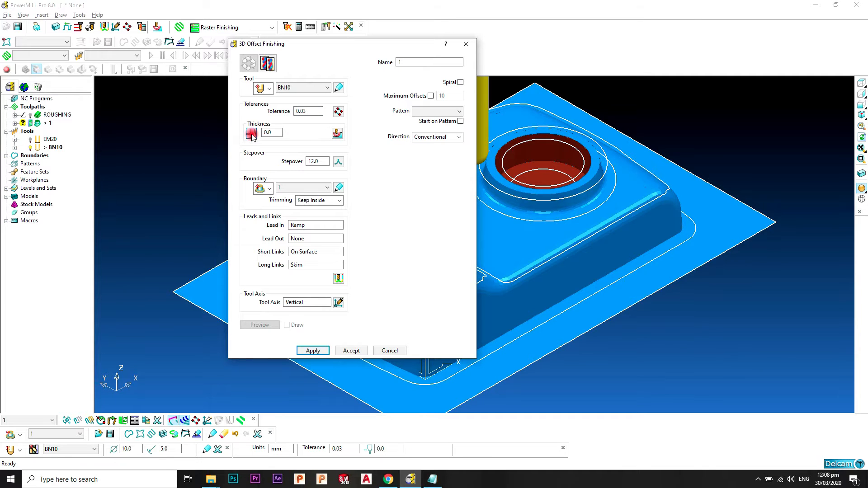
double_click(317, 162)
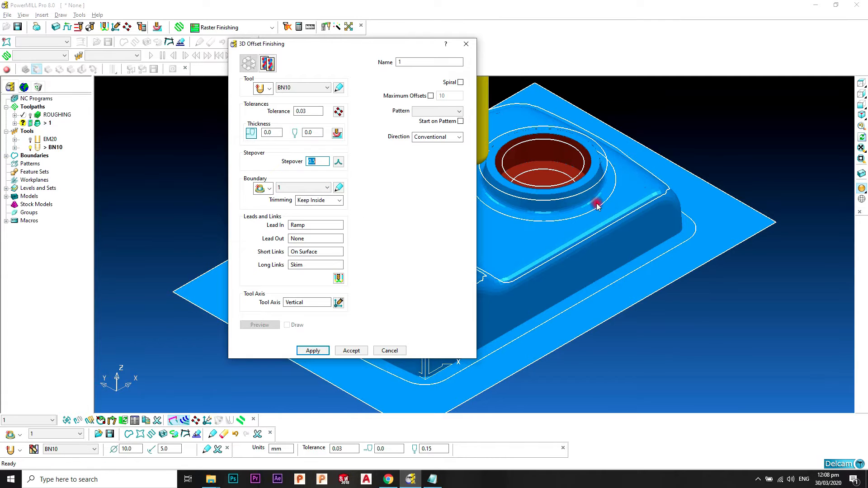
shift+middle_drag(585, 210, 622, 206)
shift+middle_drag(556, 215, 593, 219)
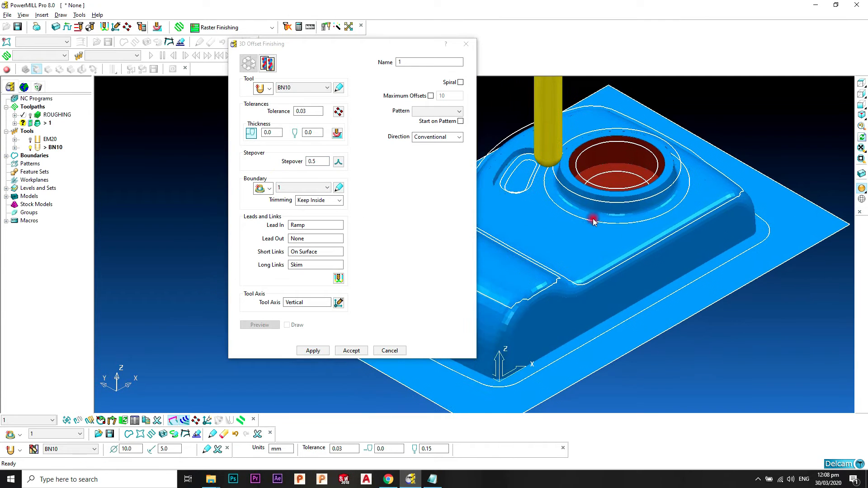
- Set the first-choice lead in to None, apply the links with short On Surface and long Skim, and accept the settings
click(339, 278)
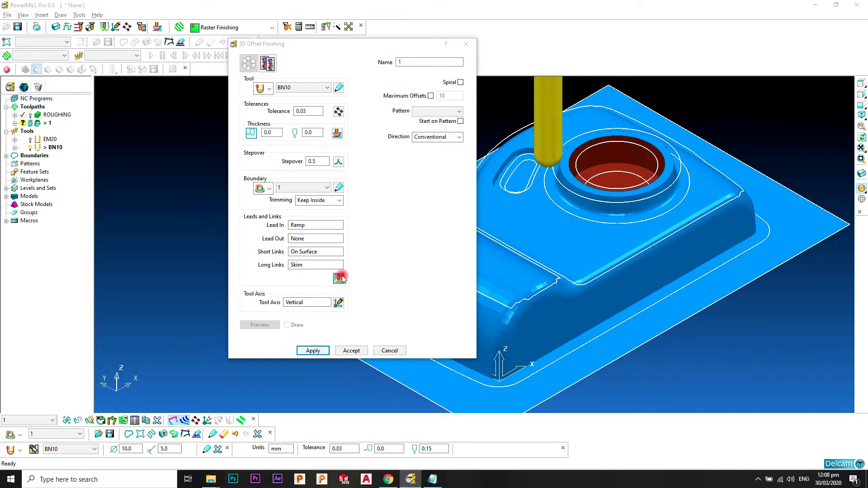
click(172, 171)
click(180, 180)
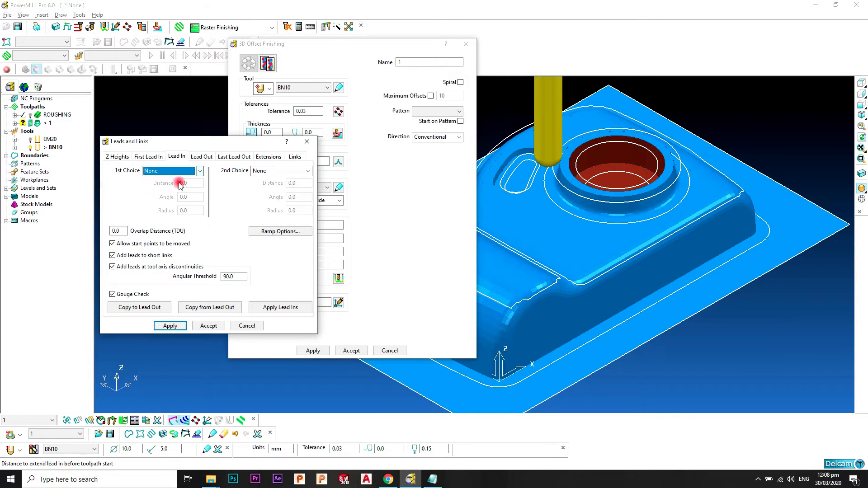
click(294, 156)
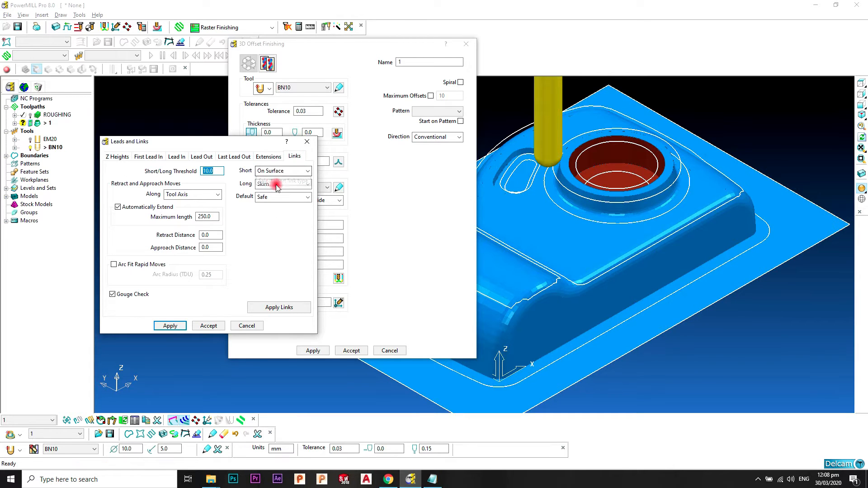
click(266, 310)
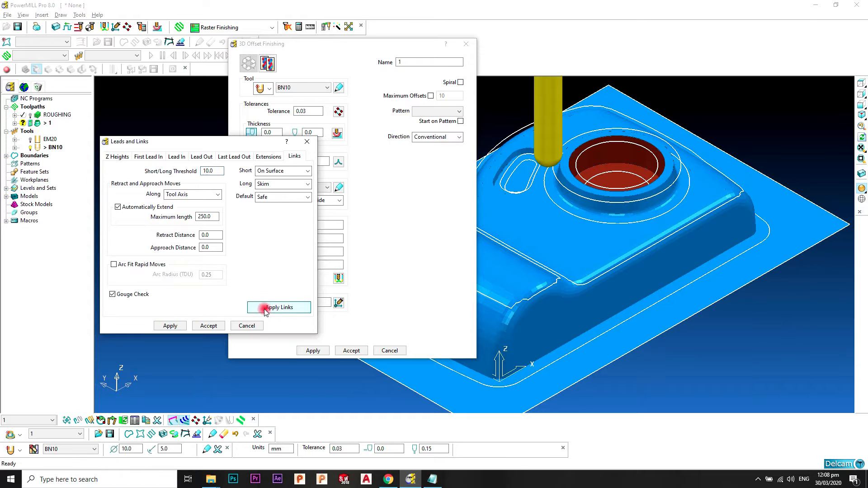
click(209, 326)
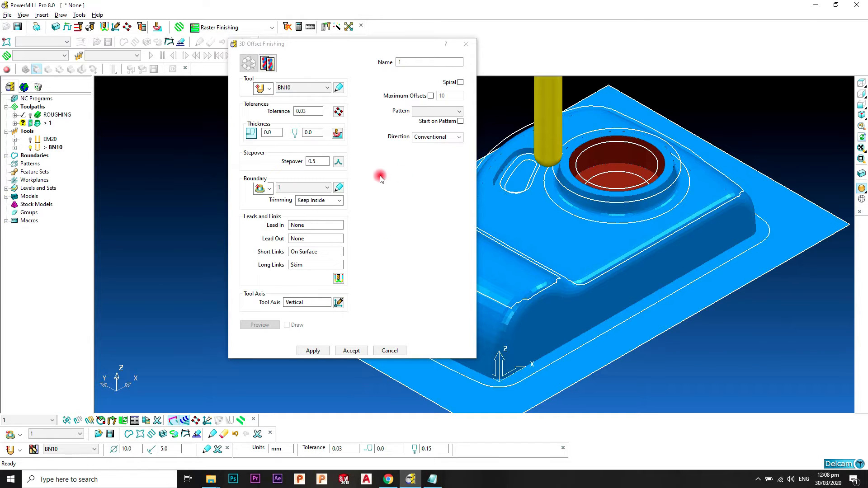
- Name the toolpath 3D OFFSET FINISHING, set its direction to Climb and calculate it
double_click(416, 64)
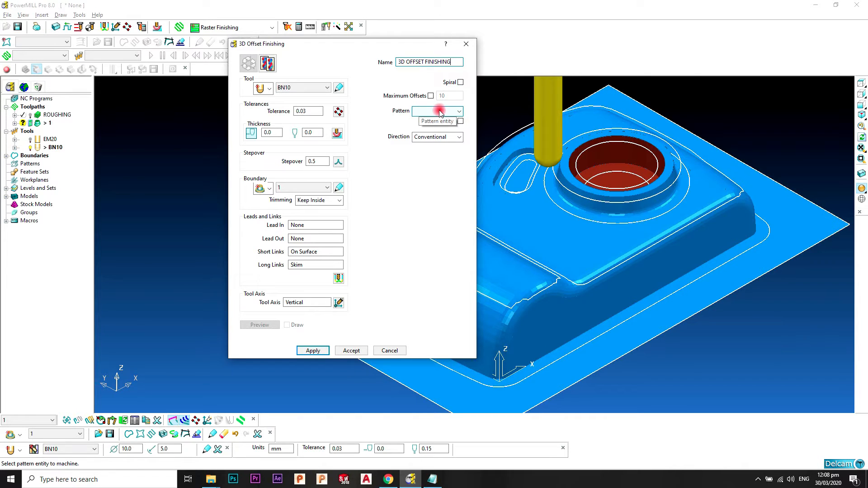
click(452, 137)
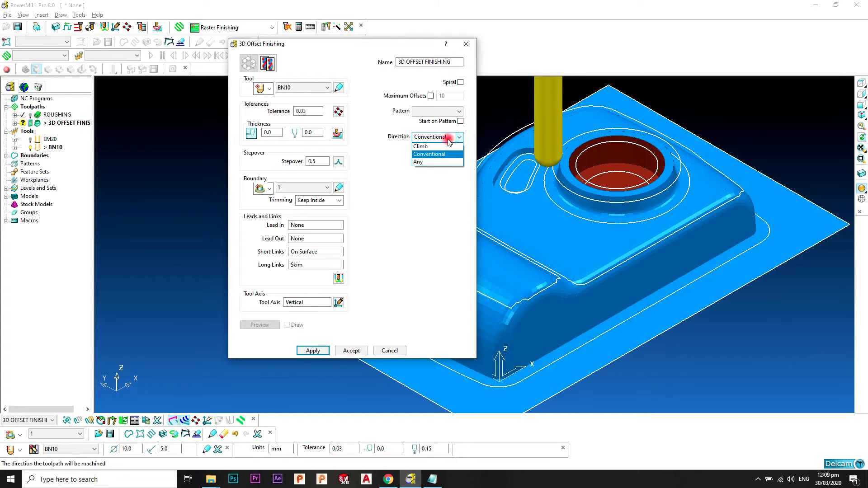
click(429, 146)
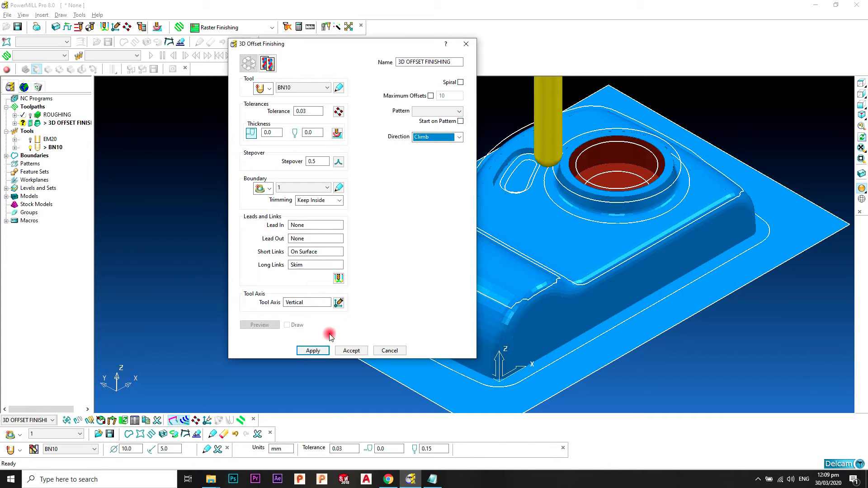
click(329, 348)
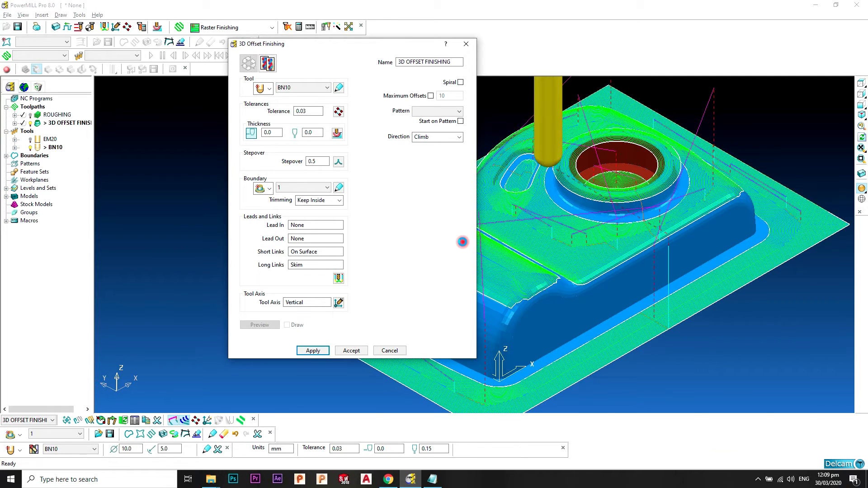
- Inspect the calculated offset passes on the model's shallow areas, around the slot and the circular pocket
middle_drag(612, 234, 616, 277)
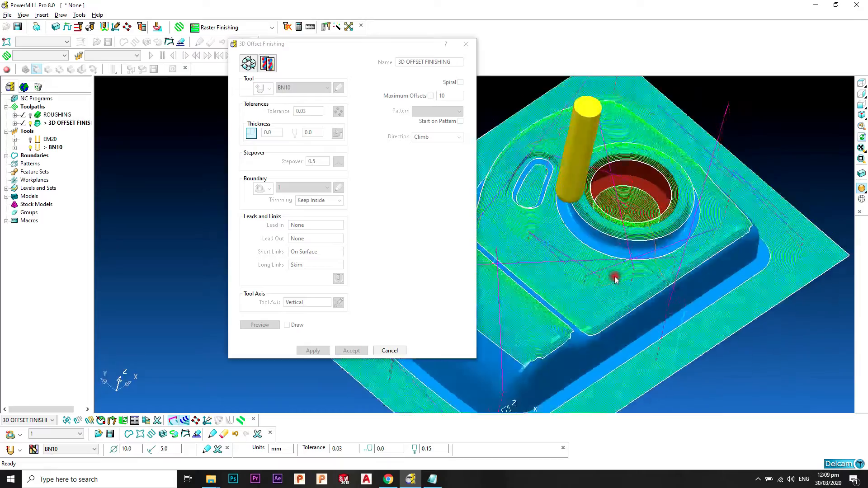
scroll(583, 261, up, 3)
scroll(582, 256, up, 8)
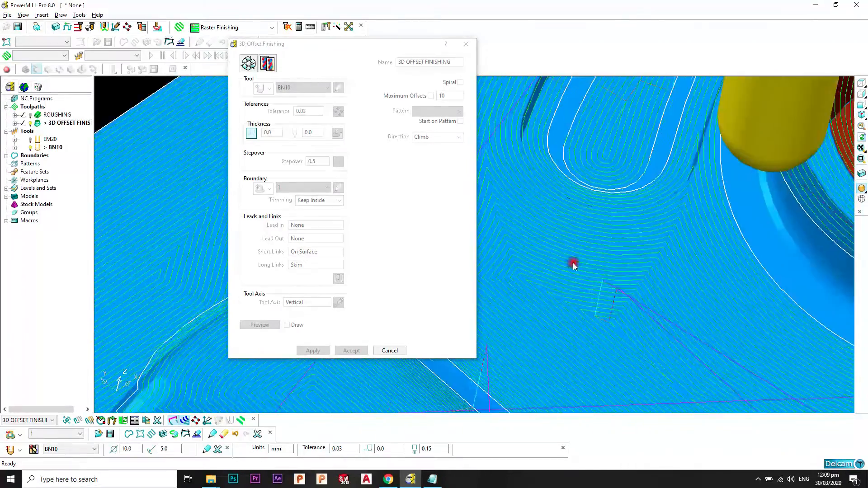
scroll(616, 245, down, 8)
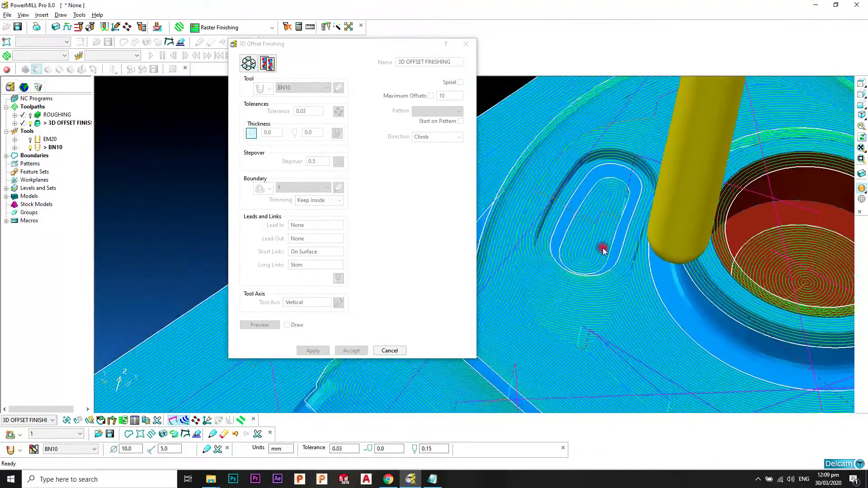
scroll(603, 245, down, 5)
middle_drag(564, 300, 654, 209)
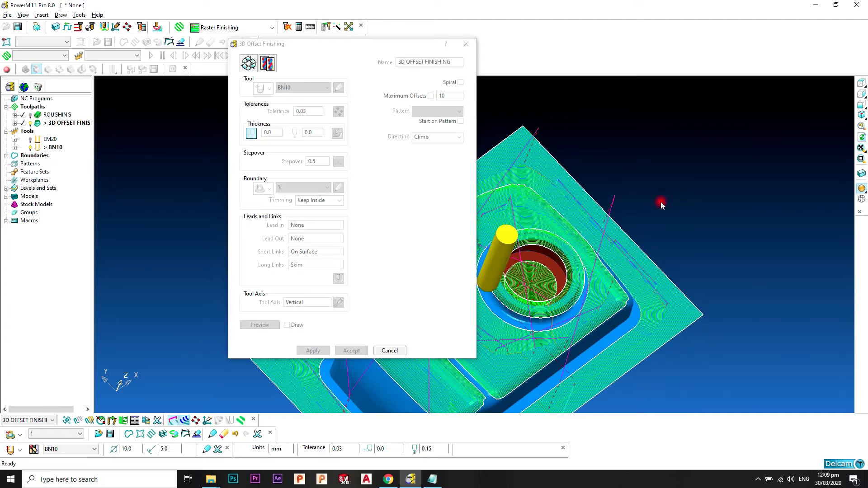
mouse_move(660, 202)
middle_down()
mouse_move(614, 254)
mouse_move(621, 207)
mouse_move(581, 248)
mouse_move(632, 265)
mouse_move(744, 263)
mouse_move(579, 263)
mouse_move(570, 235)
mouse_move(606, 225)
mouse_move(672, 238)
mouse_move(595, 268)
mouse_move(573, 228)
mouse_move(653, 250)
mouse_move(552, 244)
mouse_move(575, 217)
mouse_move(556, 248)
mouse_move(514, 221)
mouse_move(682, 274)
mouse_move(609, 256)
mouse_move(623, 276)
mouse_move(658, 226)
mouse_move(610, 212)
middle_up()
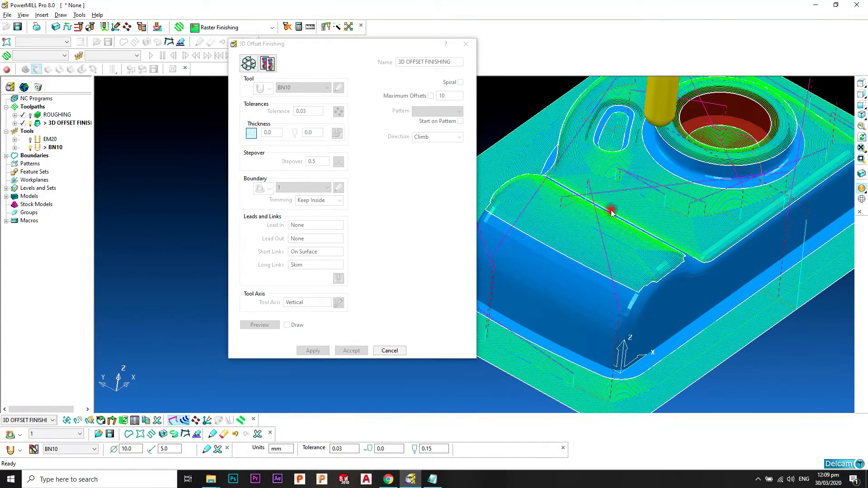
- Reopen the 3D offset toolpath's settings, enable Spiral and recalculate it
click(248, 64)
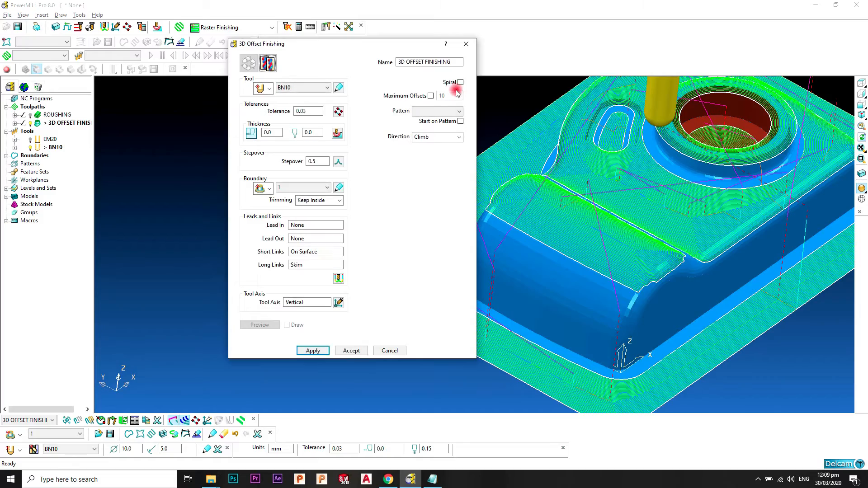
mouse_move(655, 139)
middle_down()
mouse_move(601, 253)
mouse_move(661, 196)
mouse_move(500, 296)
mouse_move(643, 232)
mouse_move(577, 278)
mouse_move(656, 229)
mouse_move(682, 228)
mouse_move(633, 222)
mouse_move(580, 320)
mouse_move(610, 307)
mouse_move(623, 221)
mouse_move(765, 186)
mouse_move(625, 259)
mouse_move(642, 241)
mouse_move(630, 197)
mouse_move(700, 190)
mouse_move(701, 202)
mouse_move(660, 227)
mouse_move(672, 188)
mouse_move(662, 205)
mouse_move(728, 146)
middle_up()
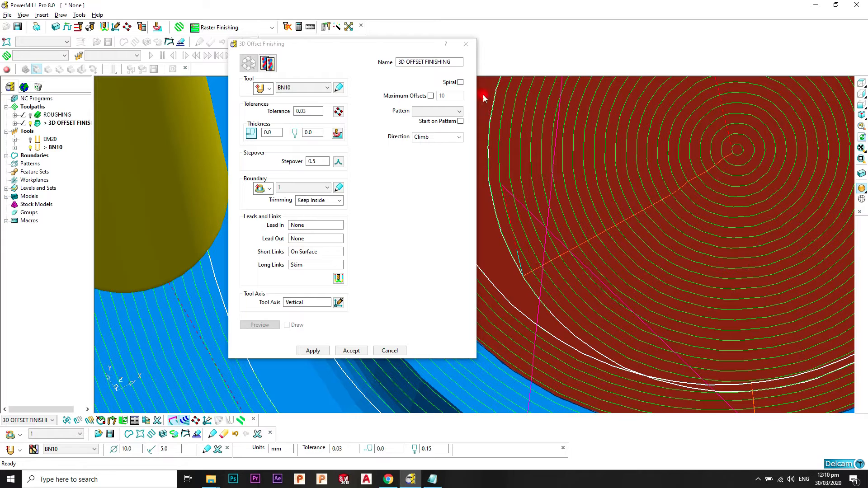
click(460, 82)
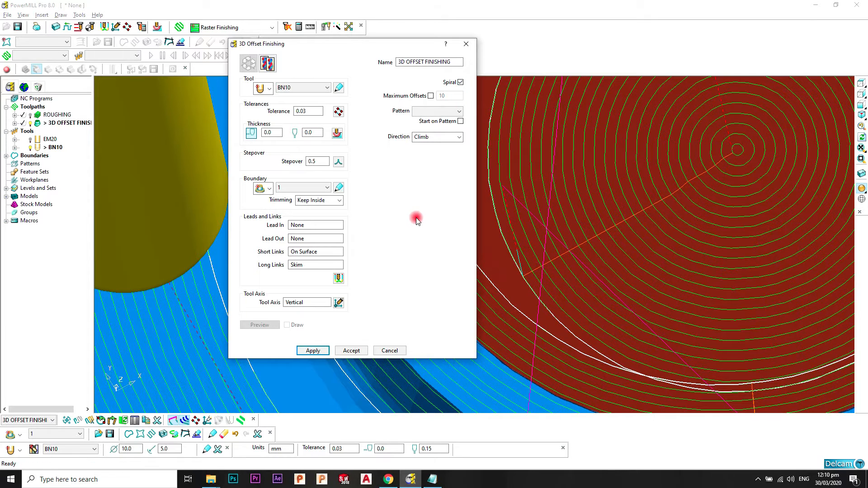
click(320, 350)
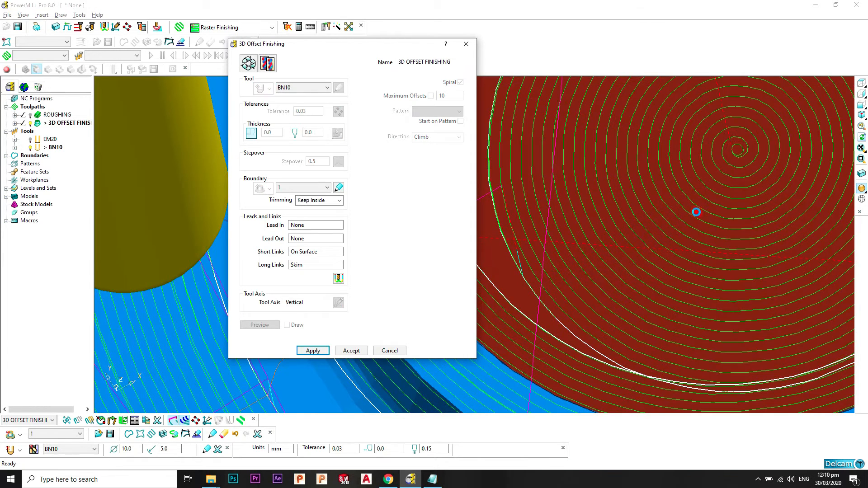
- Examine the spiral passes on the circular pocket's floor and across the surrounding model surfaces
middle_drag(695, 212, 717, 216)
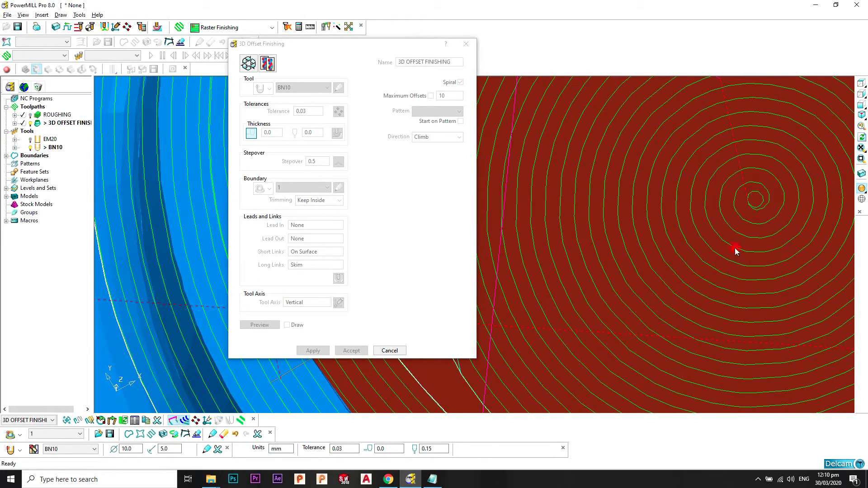
middle_drag(739, 163, 707, 194)
middle_drag(629, 212, 683, 192)
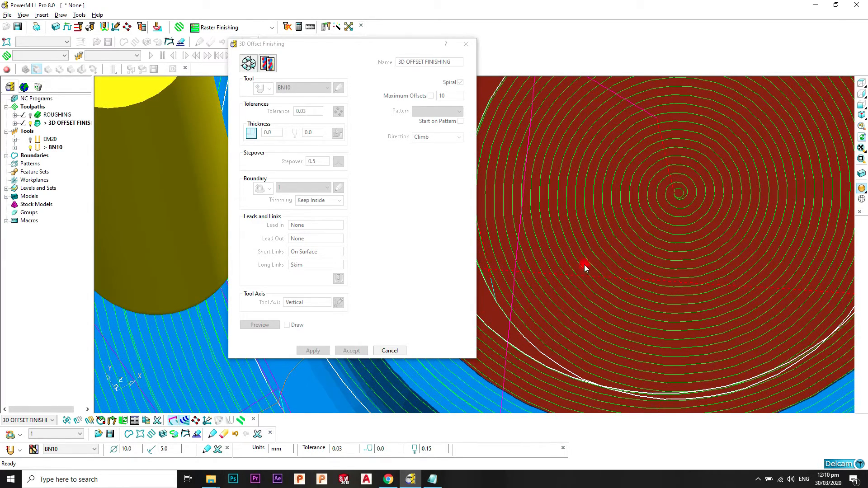
middle_drag(585, 265, 614, 276)
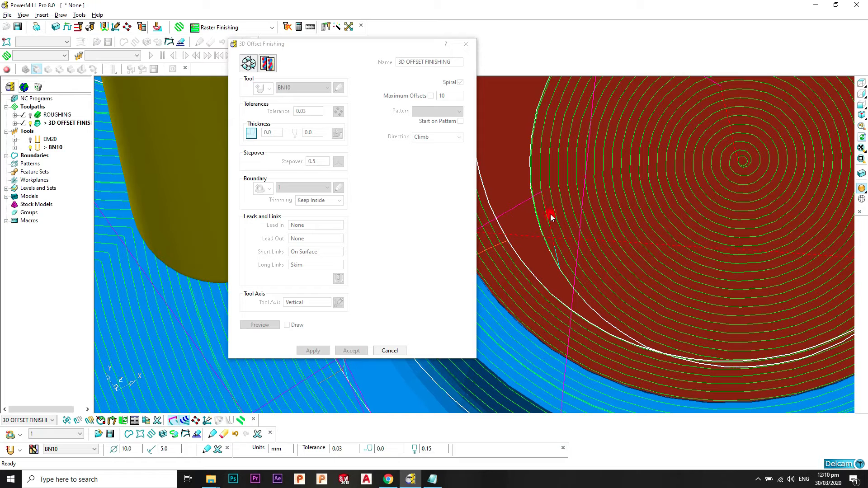
middle_drag(620, 215, 661, 207)
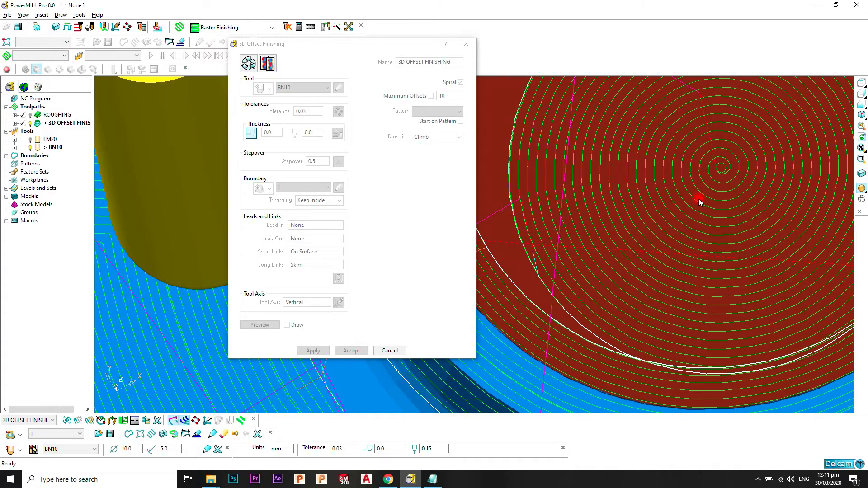
scroll(699, 199, down, 5)
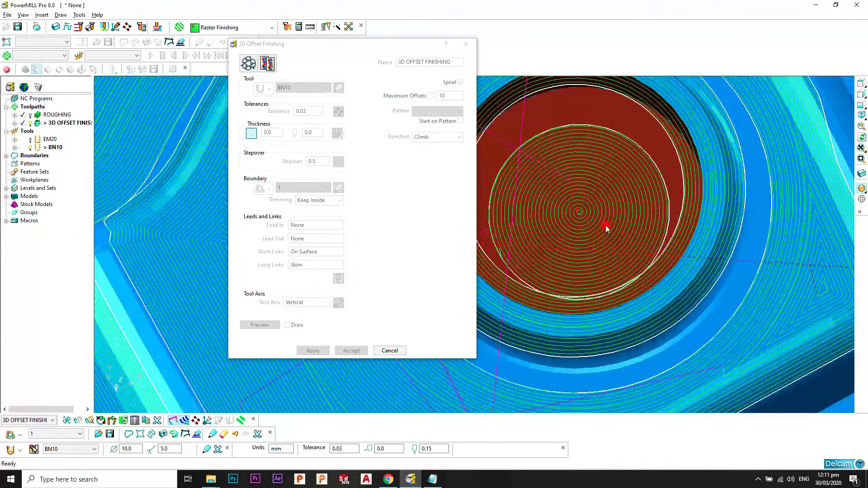
middle_drag(605, 225, 698, 173)
scroll(632, 196, down, 1)
scroll(691, 173, down, 1)
shift+middle_drag(632, 188, 743, 191)
scroll(714, 194, down, 1)
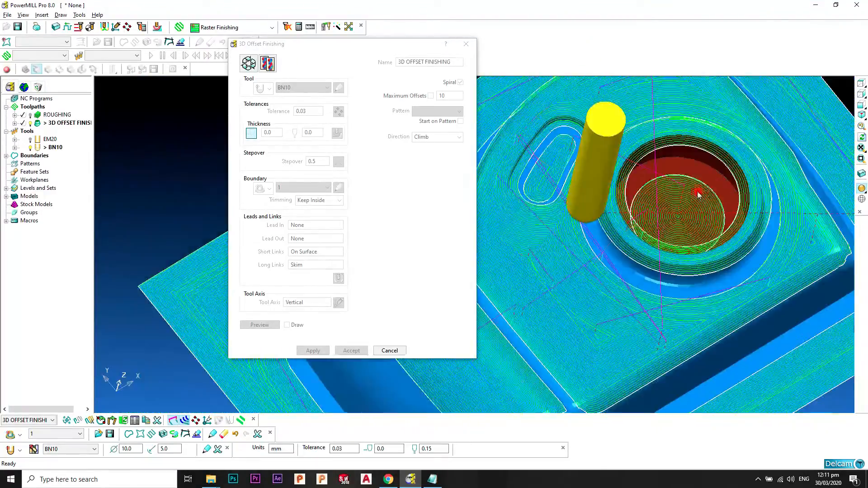
scroll(697, 192, down, 1)
mouse_move(635, 214)
middle_down()
mouse_move(650, 178)
mouse_move(634, 214)
middle_up()
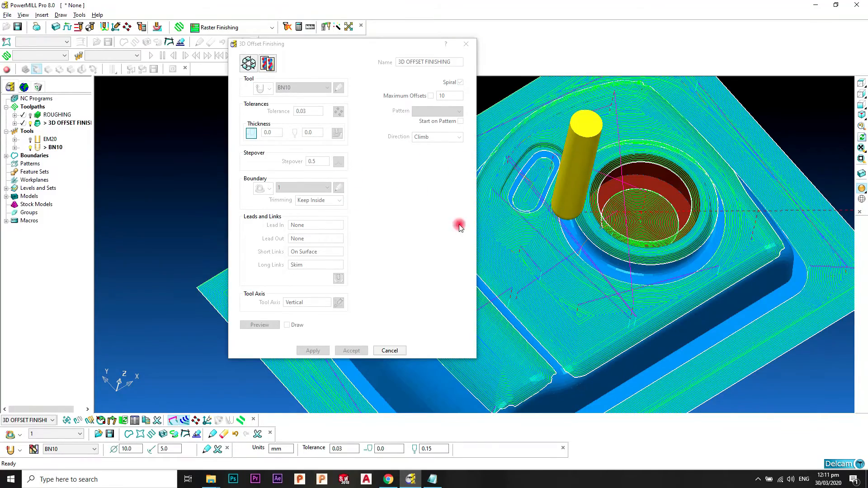
- Close the 3D offset toolpath's settings and create a new Constant Z Finishing toolpath
shift+middle_drag(596, 227, 644, 221)
scroll(629, 235, down, 1)
shift+middle_drag(601, 249, 628, 192)
click(388, 351)
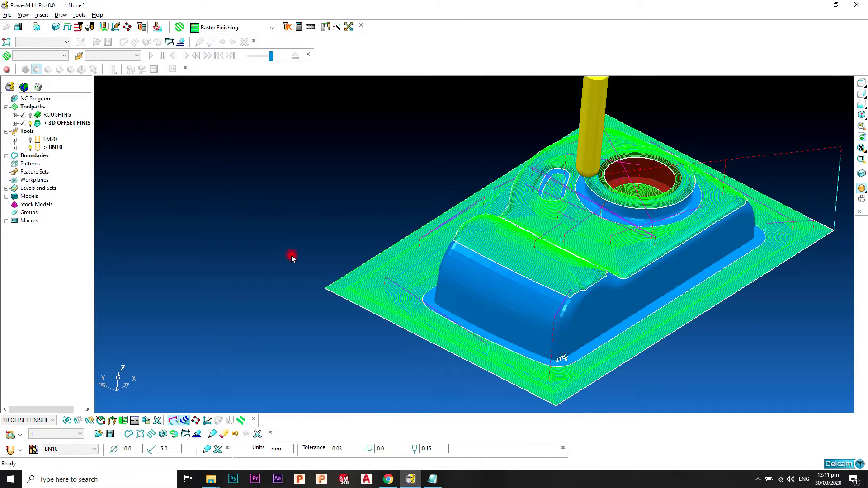
right_click(31, 109)
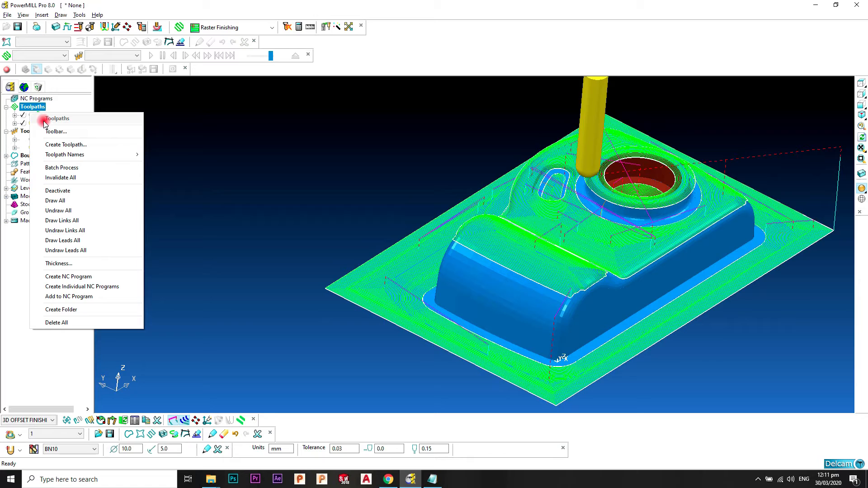
click(85, 146)
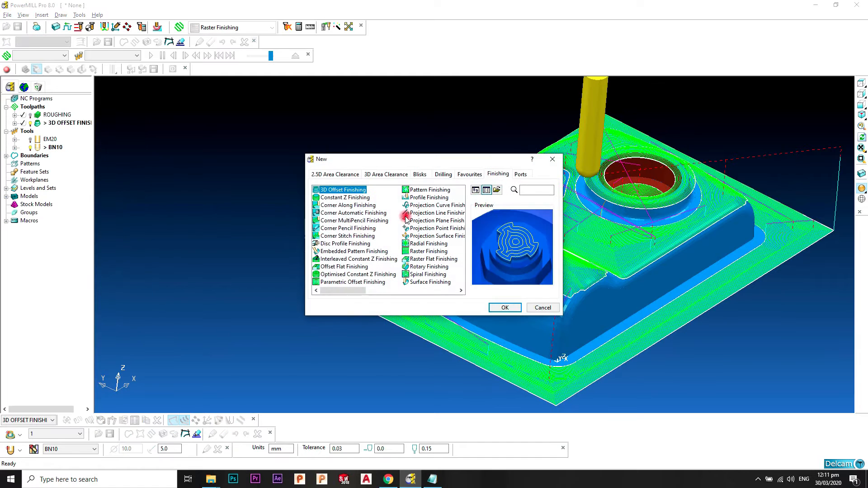
click(331, 198)
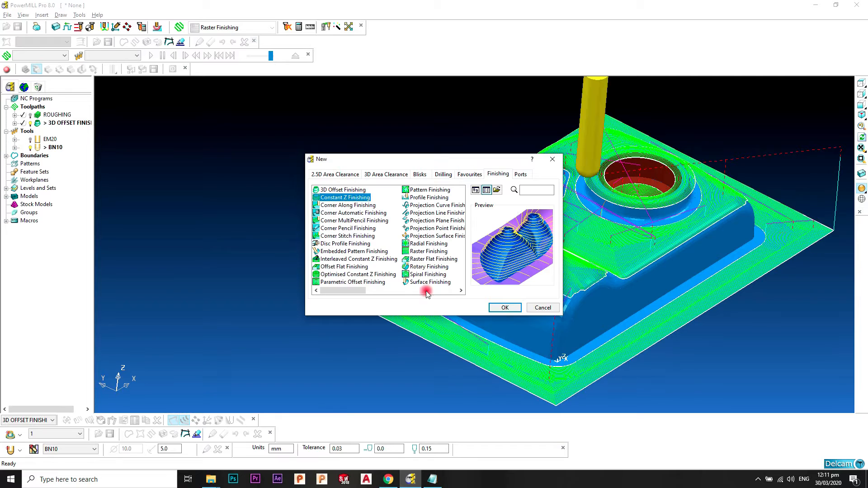
click(497, 306)
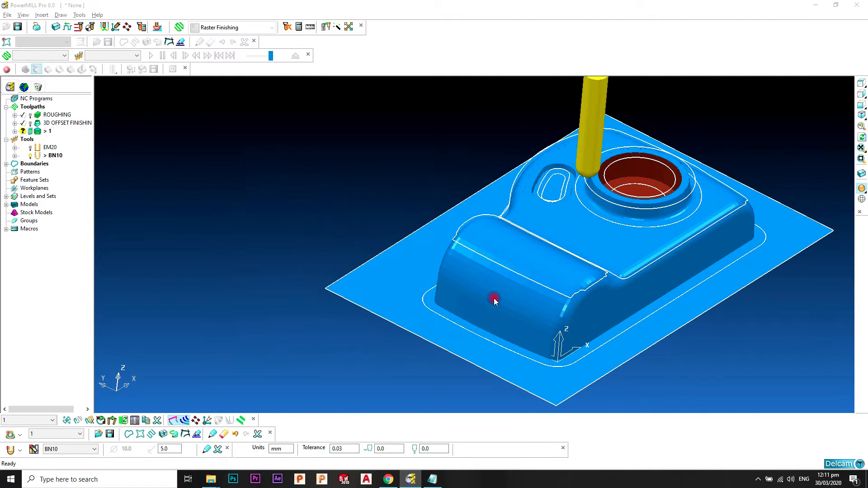
- Set the trimming for boundary 1 to Keep Outside in the constant Z toolpath
shift+middle_drag(553, 236, 622, 247)
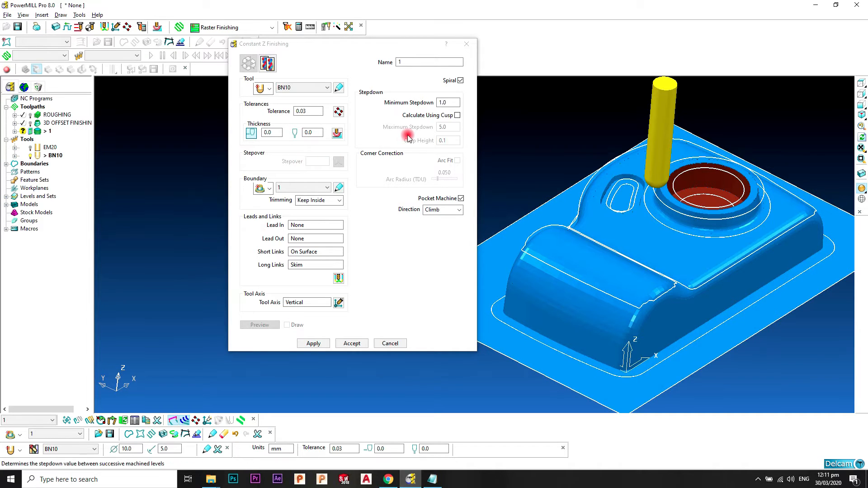
click(307, 200)
click(315, 212)
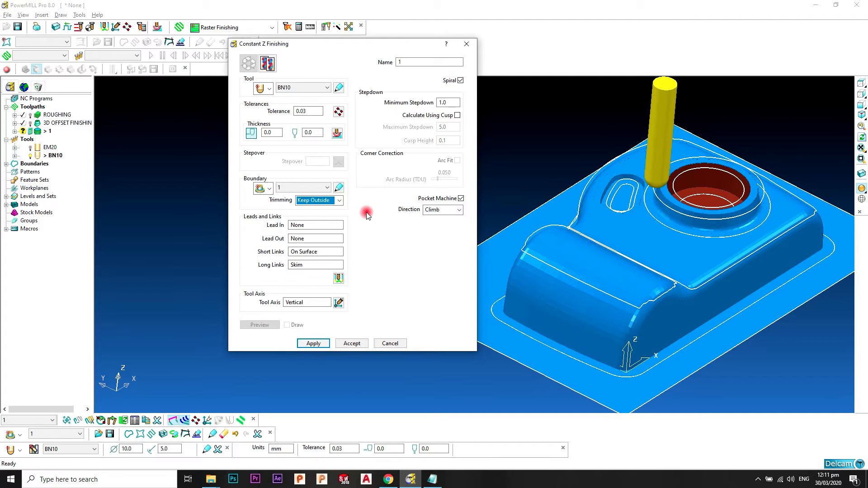
shift+middle_drag(636, 248, 640, 207)
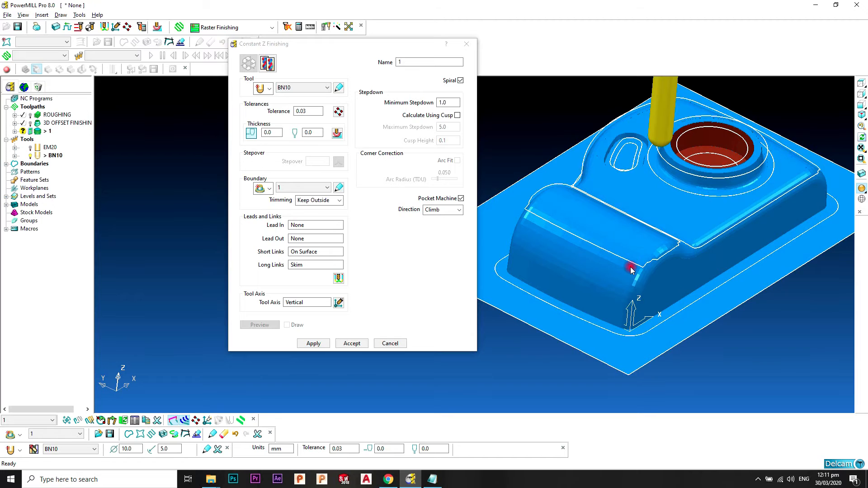
mouse_move(664, 236)
shift+middle_down()
mouse_move(638, 250)
mouse_move(655, 245)
shift+middle_up()
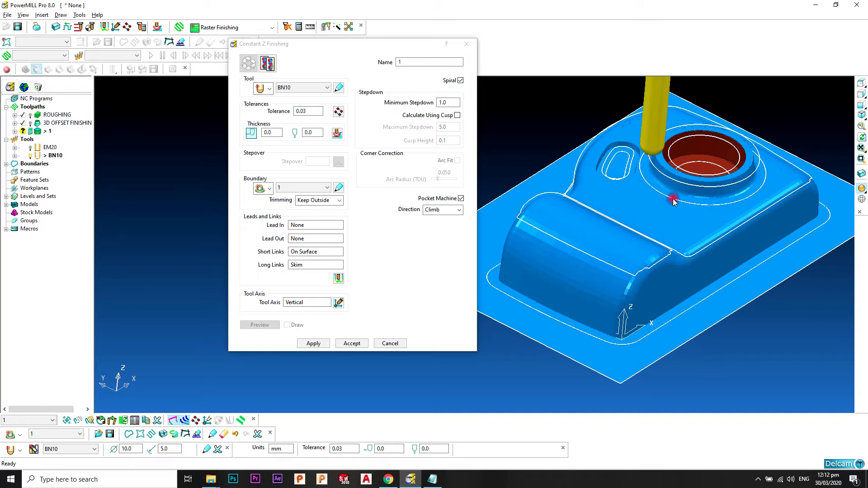
shift+middle_drag(673, 201, 663, 204)
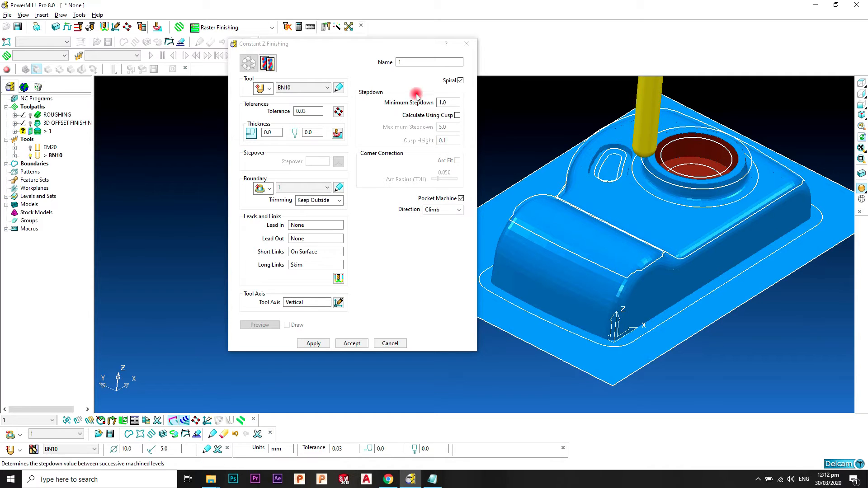
- Name the toolpath CONSTANT Z FINISHING and turn off Spiral
click(414, 61)
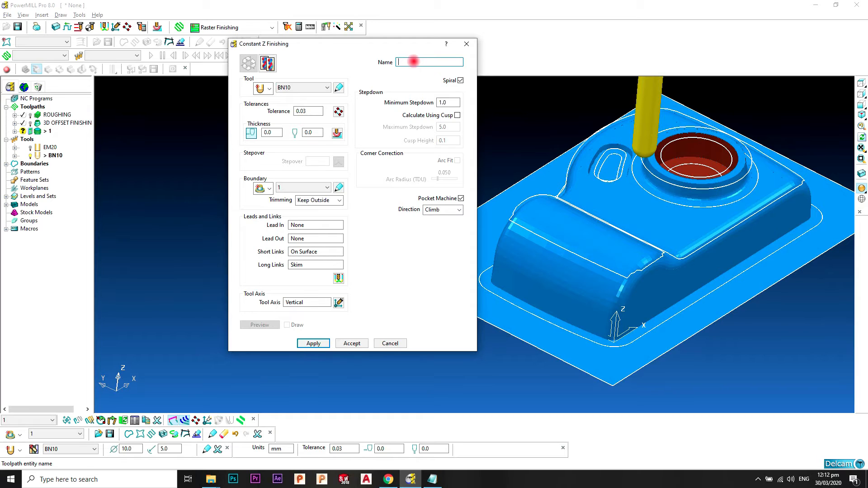
text(CONSTANT Z FINISHING)
click(460, 80)
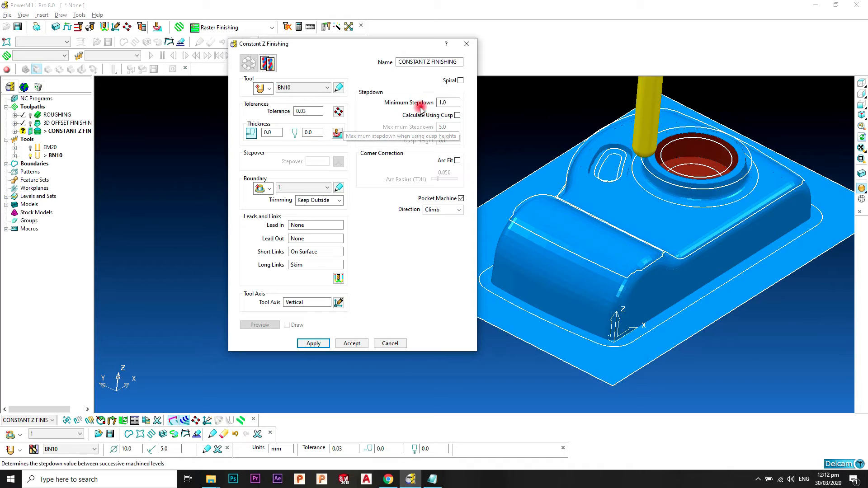
- Set the minimum stepdown to 0.5 and enable Arc Fit corner correction with an arc radius of 0.090 TDU
double_click(451, 105)
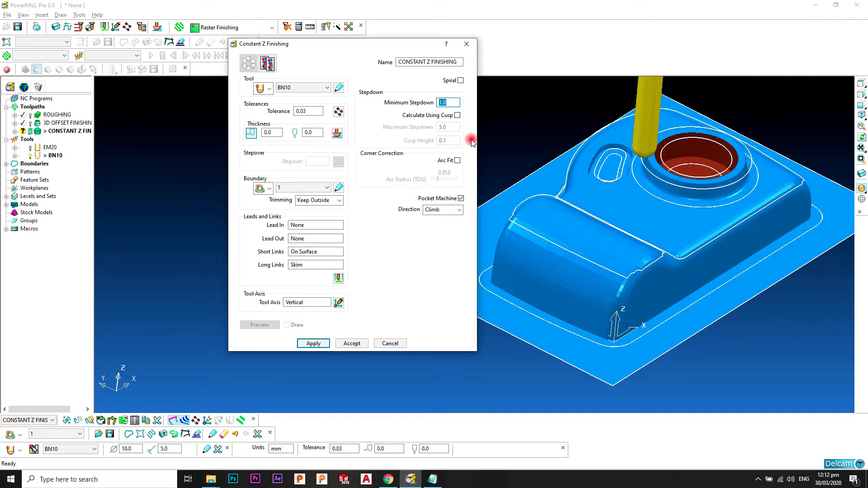
text(0.5)
middle_drag(630, 314, 713, 300)
scroll(619, 309, up, 5)
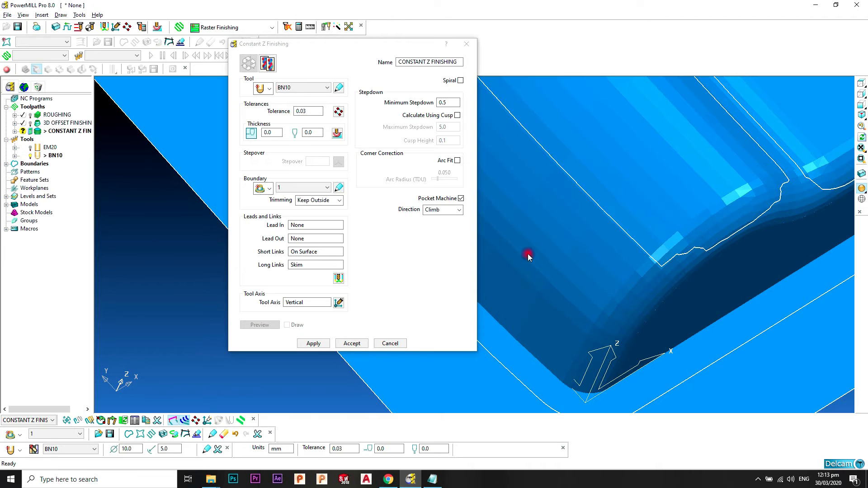
click(457, 160)
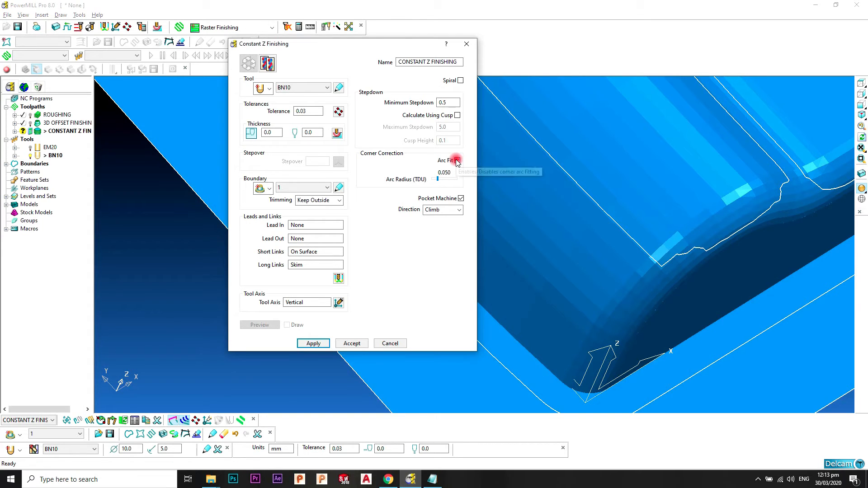
drag(438, 179, 444, 179)
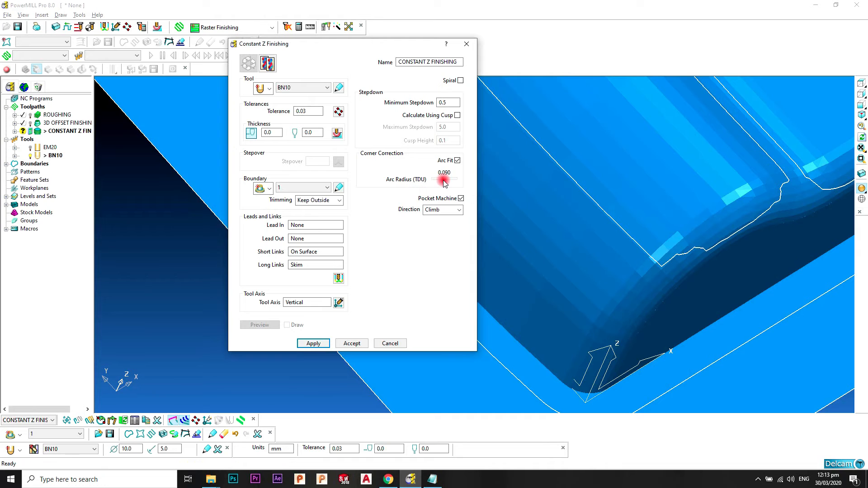
middle_drag(673, 317, 494, 218)
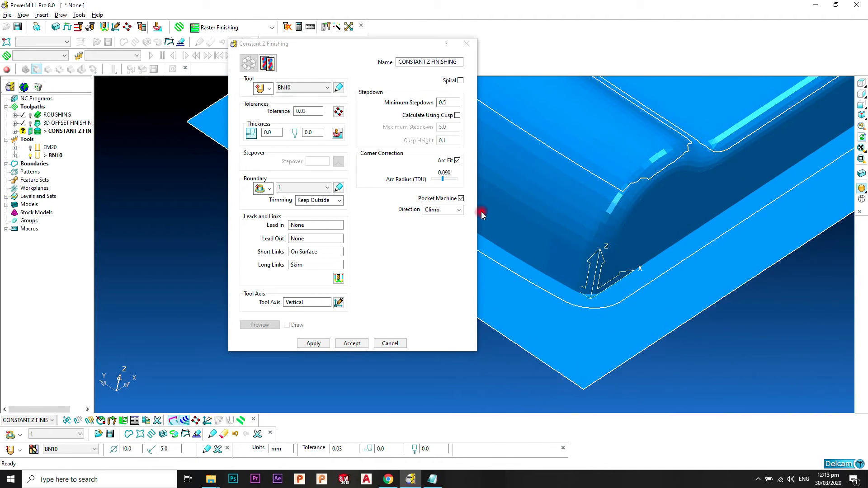
- Select Climb as the cutting direction and calculate the constant Z toolpath
click(447, 210)
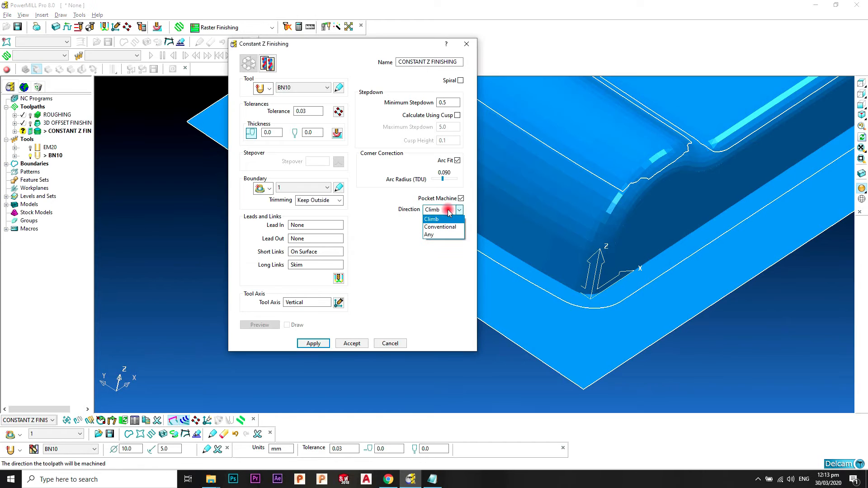
click(448, 211)
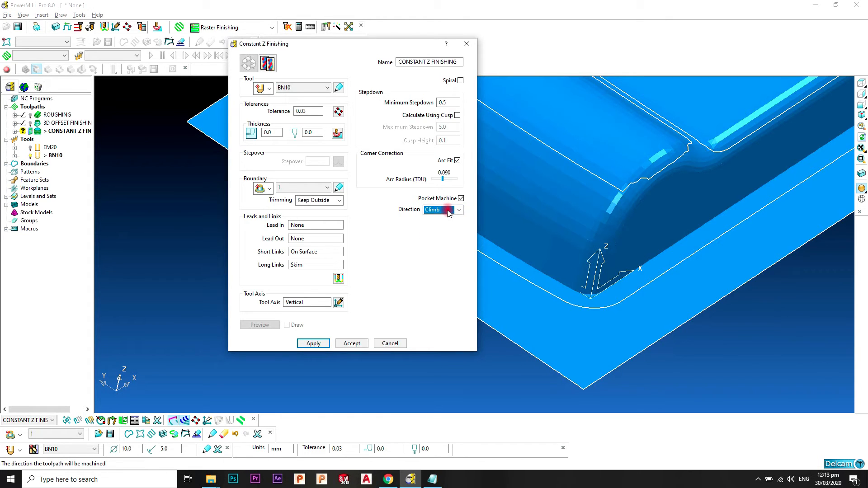
click(448, 212)
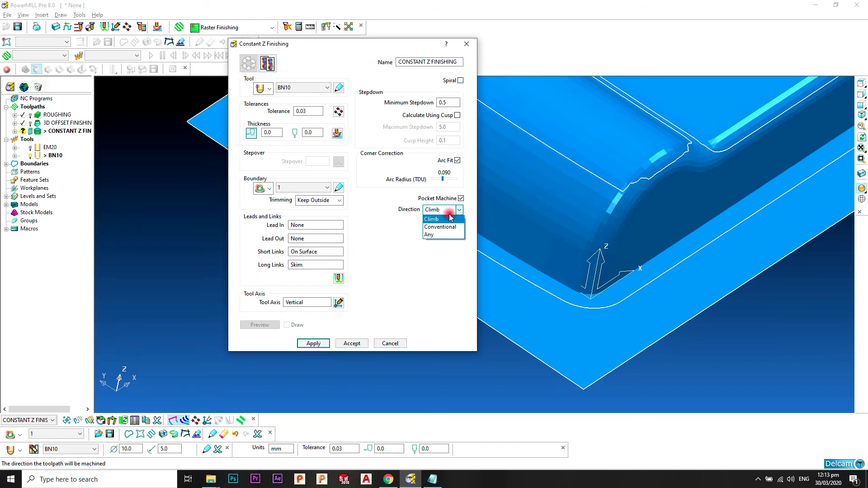
click(444, 220)
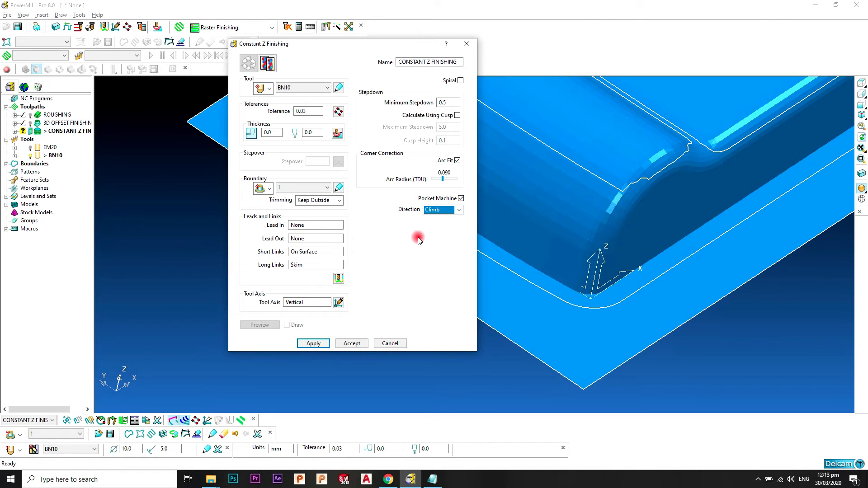
click(314, 343)
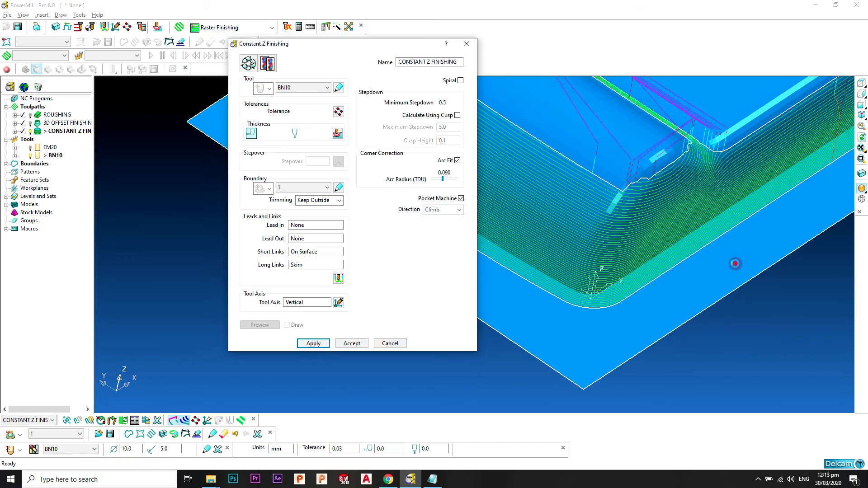
- Inspect the constant Z passes on the model's steep side walls and around the circular pocket from several angles
shift+middle_drag(686, 189, 751, 284)
scroll(710, 272, down, 3)
scroll(710, 271, down, 2)
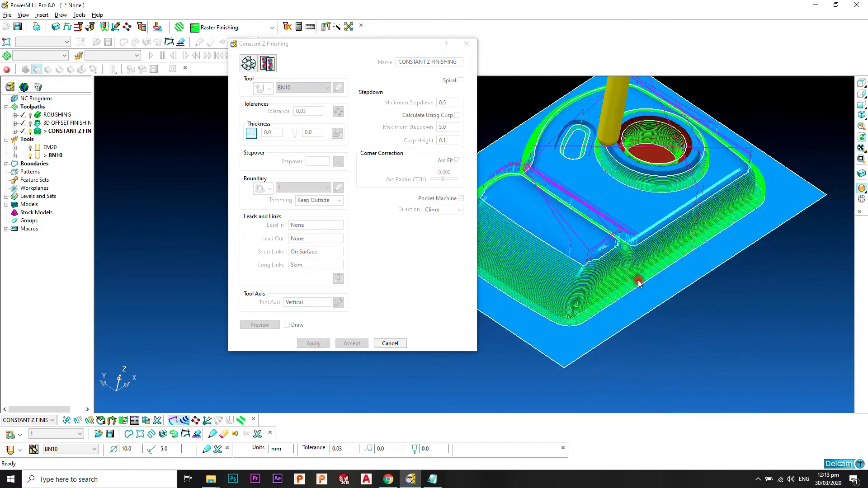
shift+middle_drag(637, 281, 744, 272)
shift+middle_drag(538, 244, 624, 263)
scroll(651, 257, up, 4)
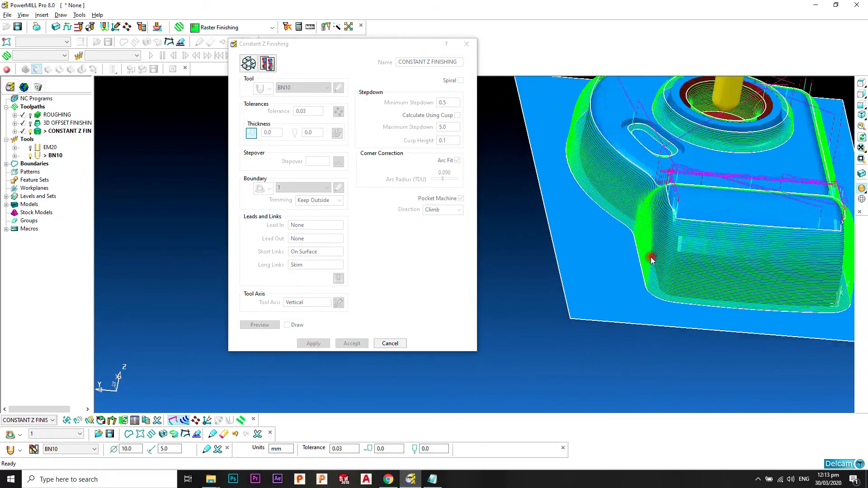
shift+middle_drag(676, 185, 571, 237)
scroll(574, 239, down, 4)
shift+middle_drag(622, 262, 713, 240)
scroll(722, 261, down, 2)
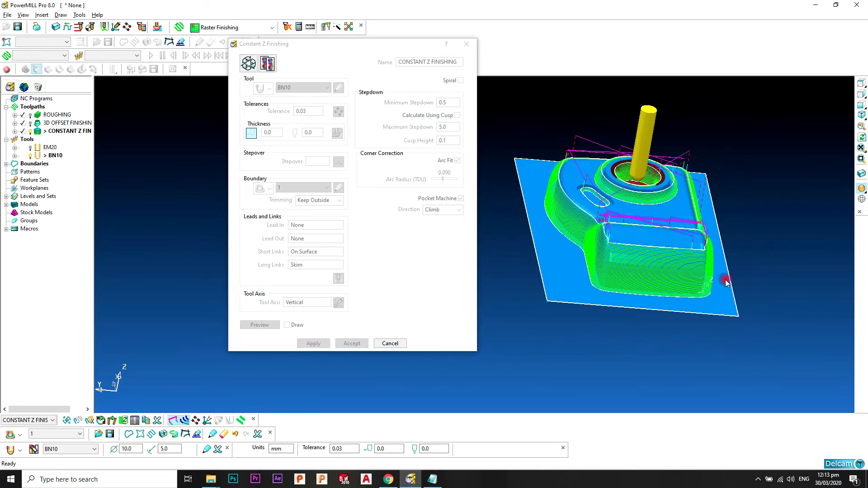
middle_drag(725, 282, 655, 265)
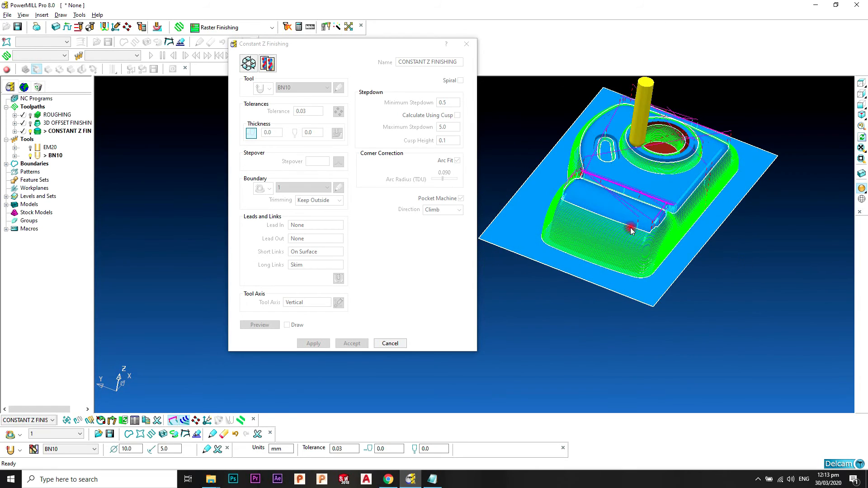
middle_drag(656, 197, 595, 220)
scroll(595, 220, up, 3)
shift+middle_drag(714, 209, 729, 230)
scroll(696, 211, down, 2)
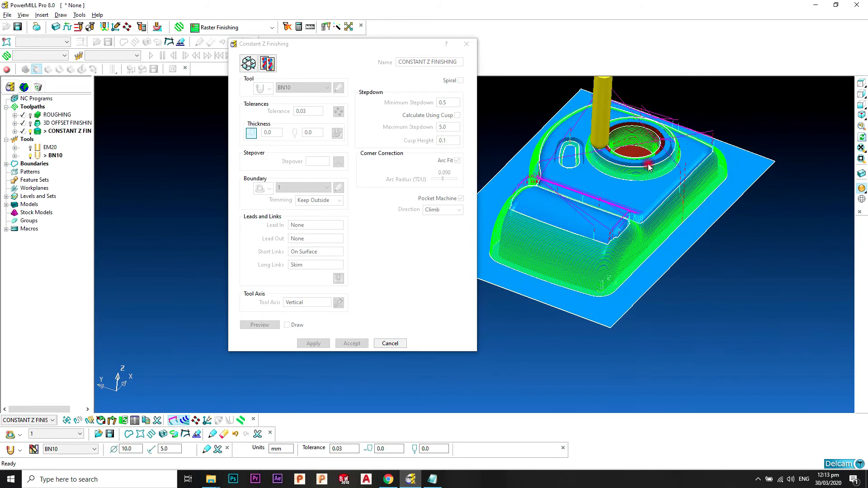
- Examine the constant Z passes closely where they round the model's front corner near the base
shift+middle_drag(601, 201, 639, 194)
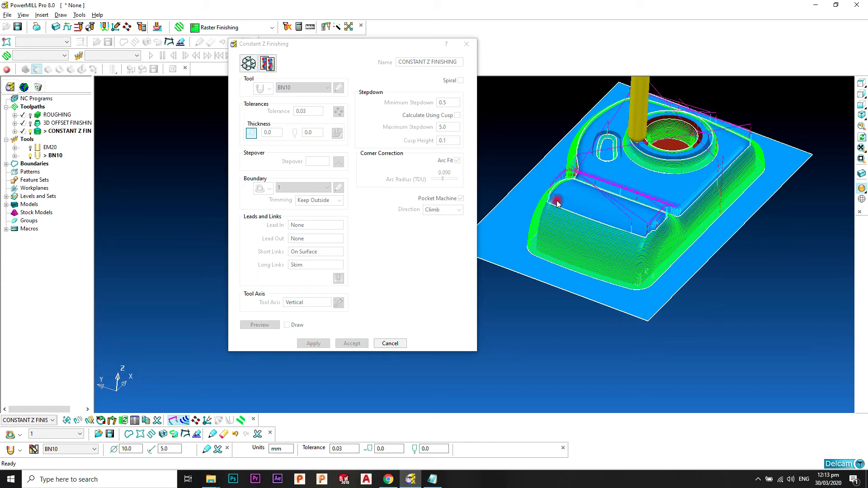
shift+middle_drag(633, 193, 663, 207)
scroll(662, 207, down, 2)
mouse_move(613, 227)
middle_down()
mouse_move(584, 256)
mouse_move(624, 219)
middle_up()
scroll(626, 194, up, 5)
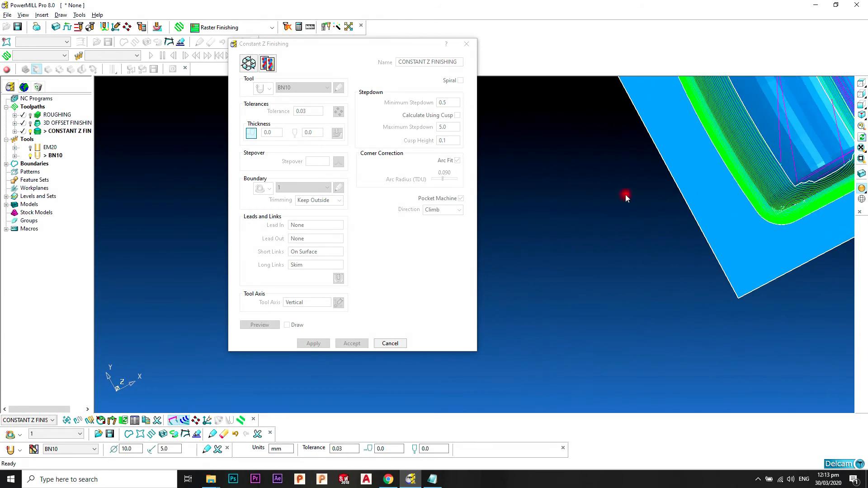
scroll(639, 199, up, 3)
shift+middle_drag(771, 201, 609, 222)
scroll(610, 222, up, 3)
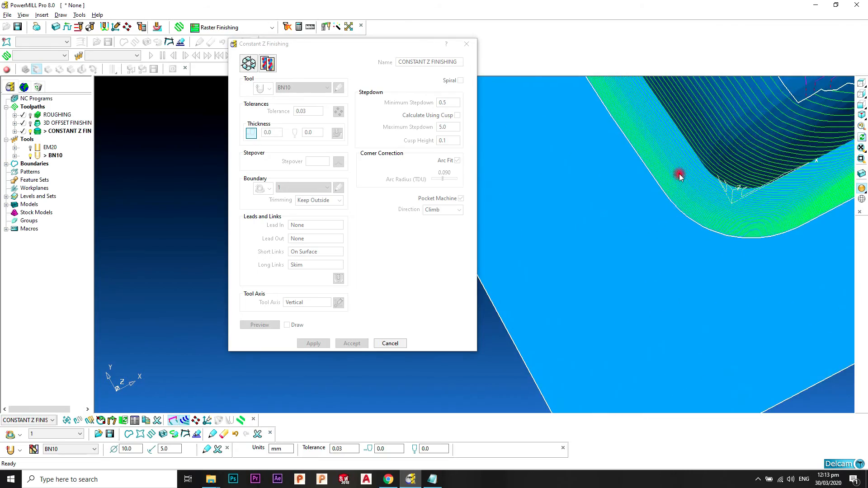
shift+middle_drag(678, 174, 714, 283)
scroll(710, 248, down, 4)
middle_drag(695, 181, 708, 194)
scroll(708, 194, down, 4)
middle_drag(598, 216, 687, 211)
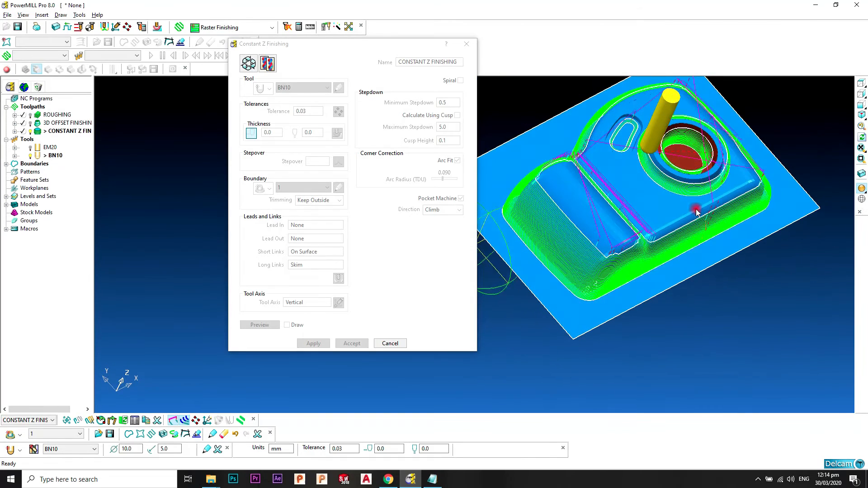
- Reopen the constant Z toolpath's settings, enable Spiral and recalculate it
click(249, 64)
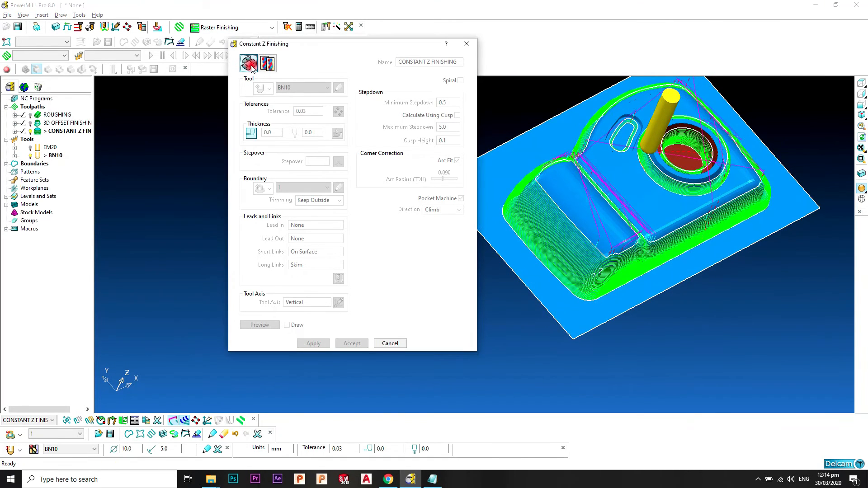
click(460, 80)
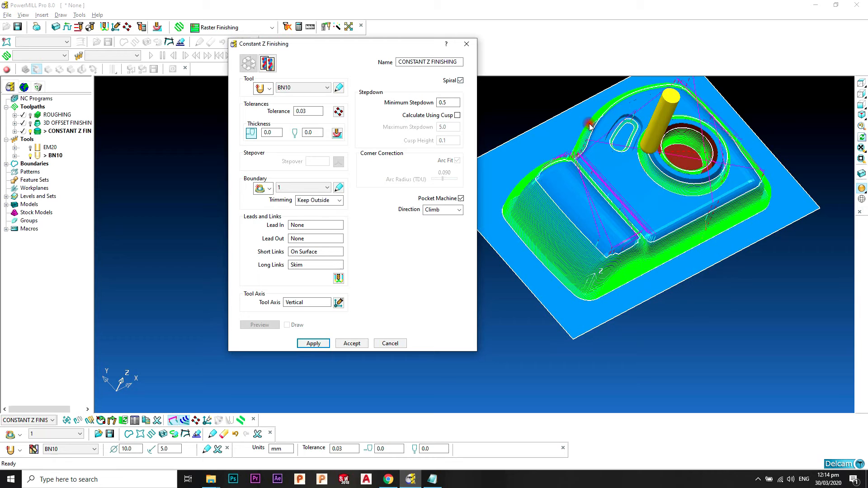
click(314, 344)
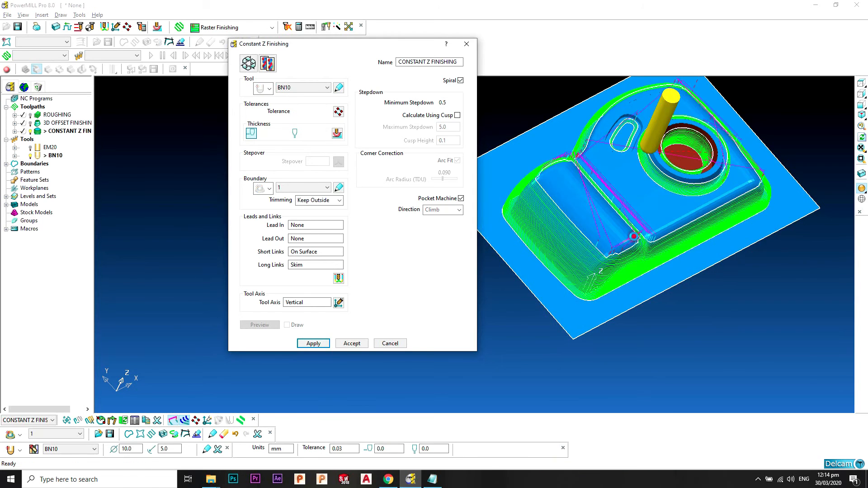
scroll(585, 252, up, 5)
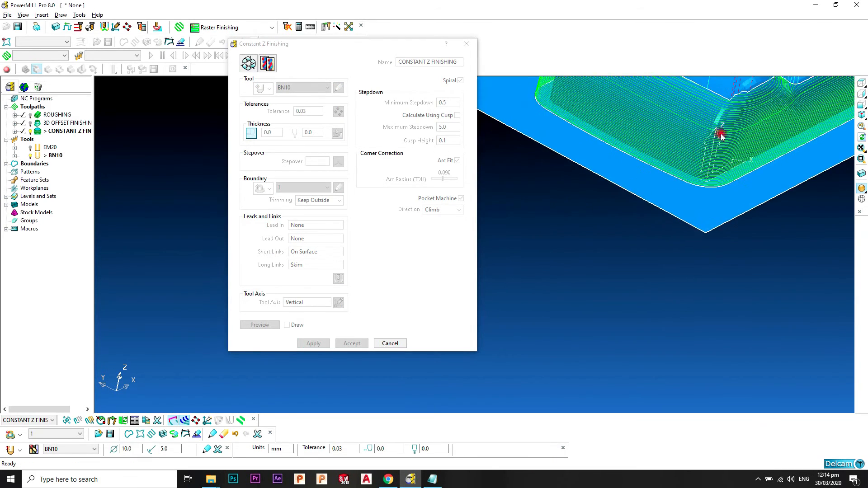
- Inspect the spiral constant Z passes around the model's front corner and inside the circular pocket, and close the toolpath settings
scroll(661, 217, up, 4)
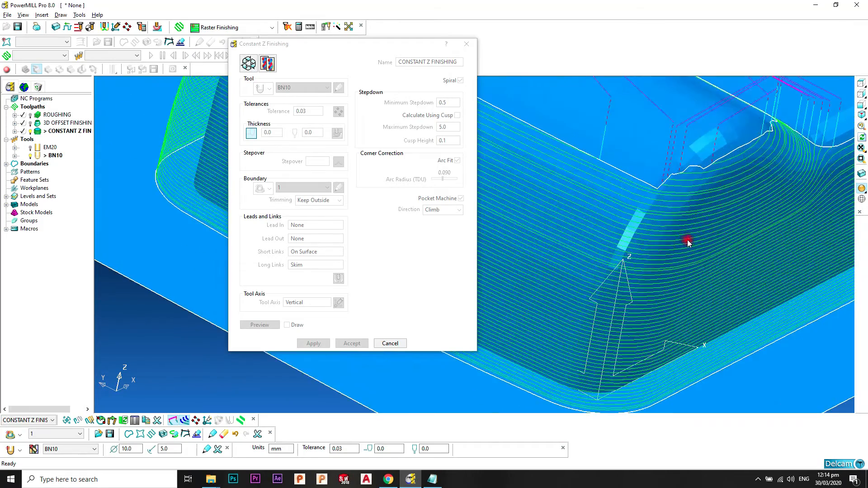
scroll(692, 228, down, 8)
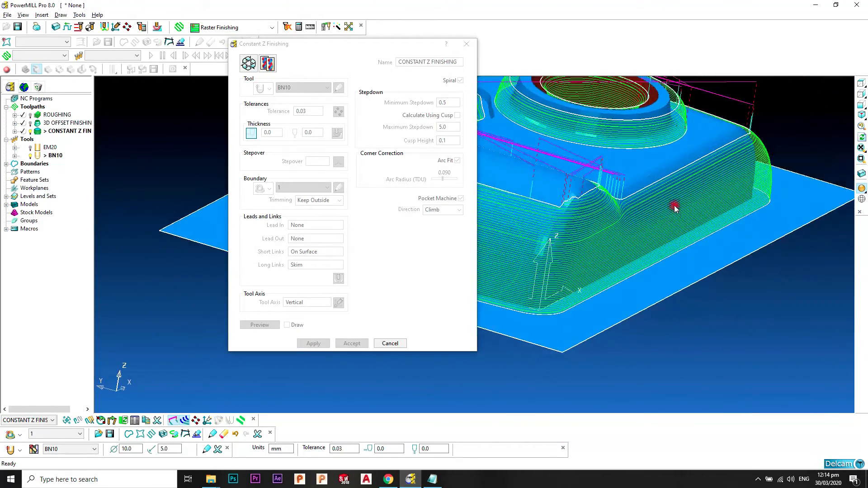
scroll(660, 292, up, 6)
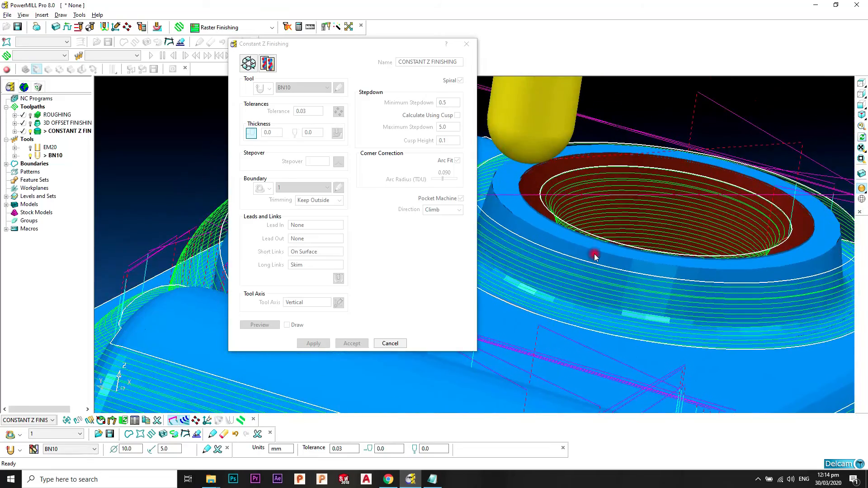
scroll(641, 226, up, 4)
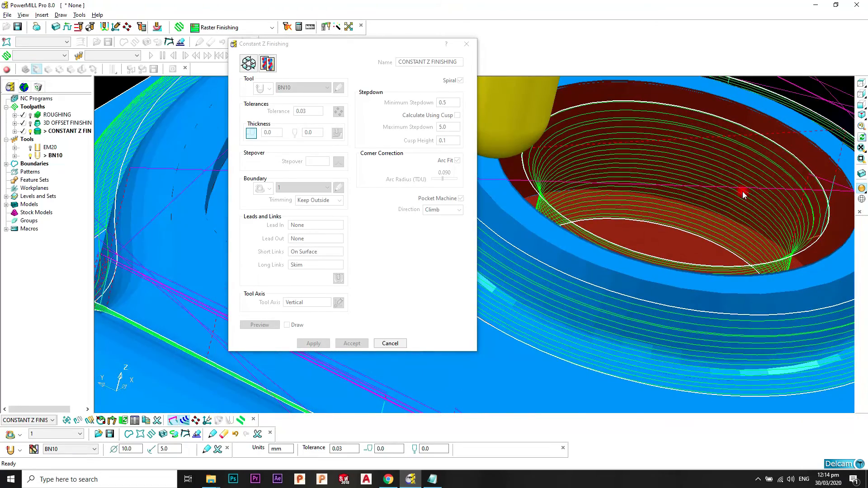
scroll(644, 216, up, 2)
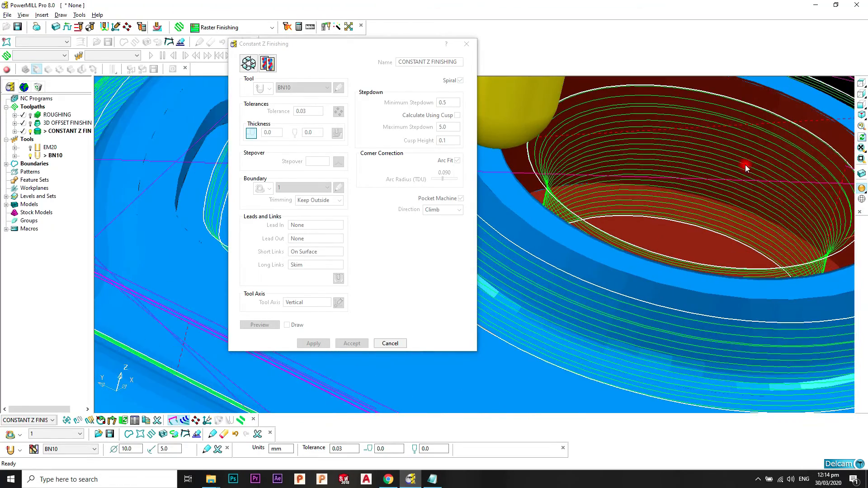
middle_drag(706, 265, 597, 161)
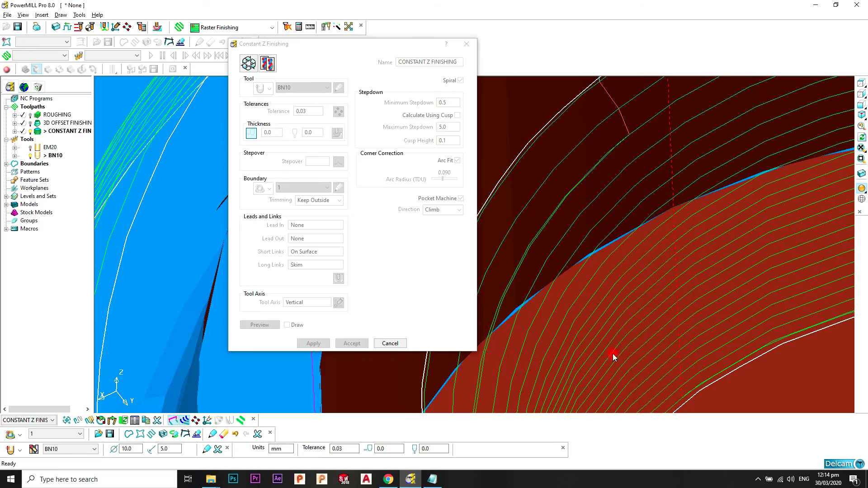
middle_drag(734, 282, 725, 145)
scroll(619, 259, down, 10)
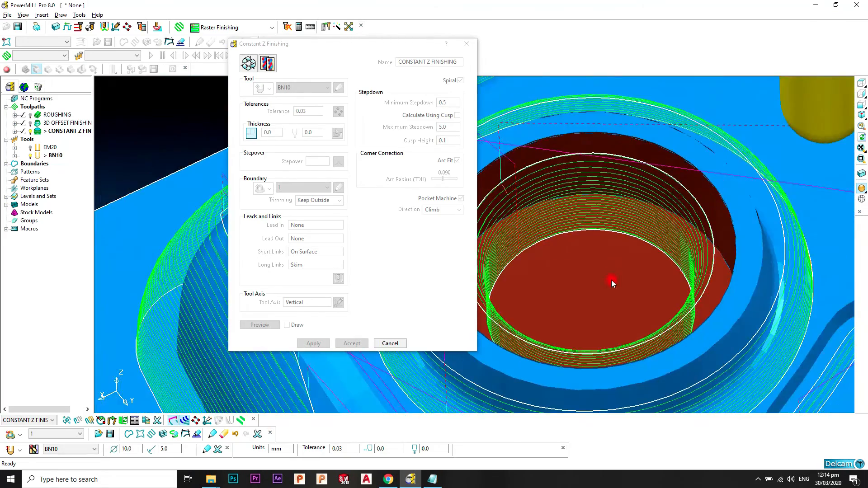
middle_drag(611, 280, 738, 223)
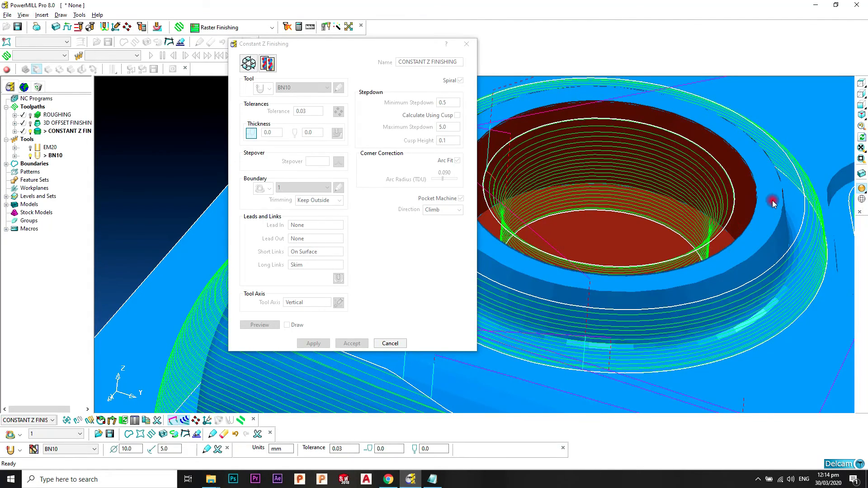
scroll(730, 220, down, 2)
scroll(730, 220, down, 2)
click(391, 343)
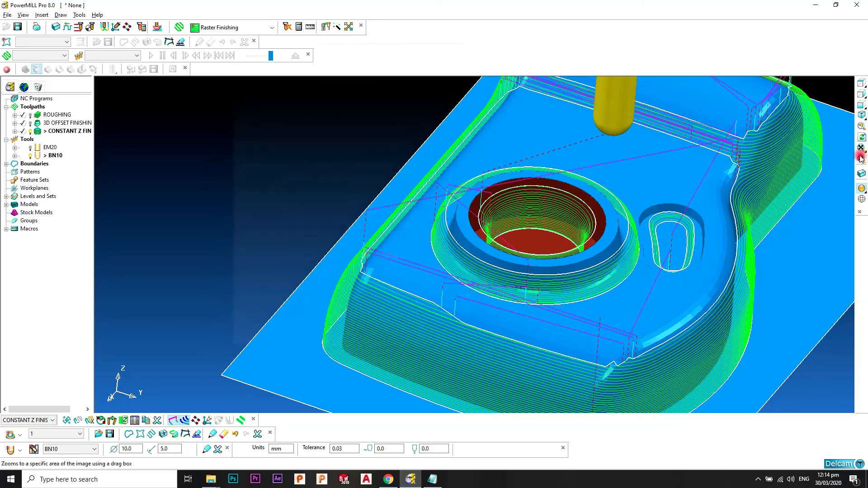
- Review the complete constant Z toolpath over the whole camera model in an isometric view
click(860, 115)
shift+middle_drag(579, 250, 579, 239)
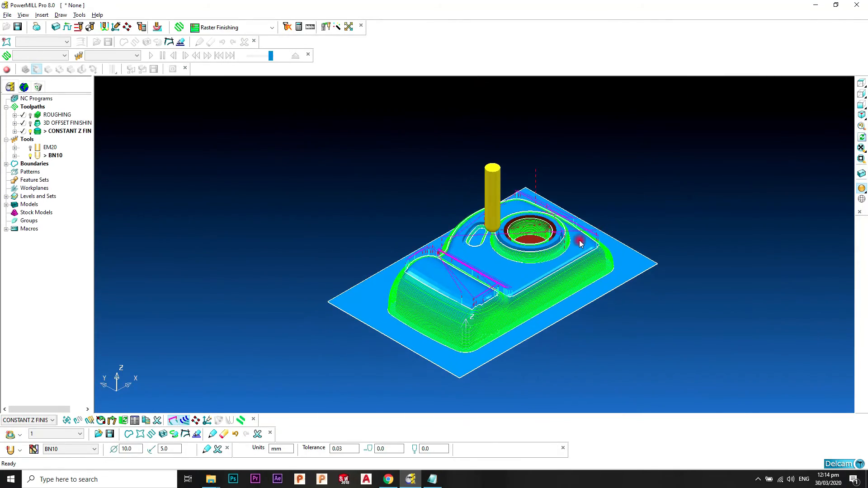
scroll(522, 278, up, 3)
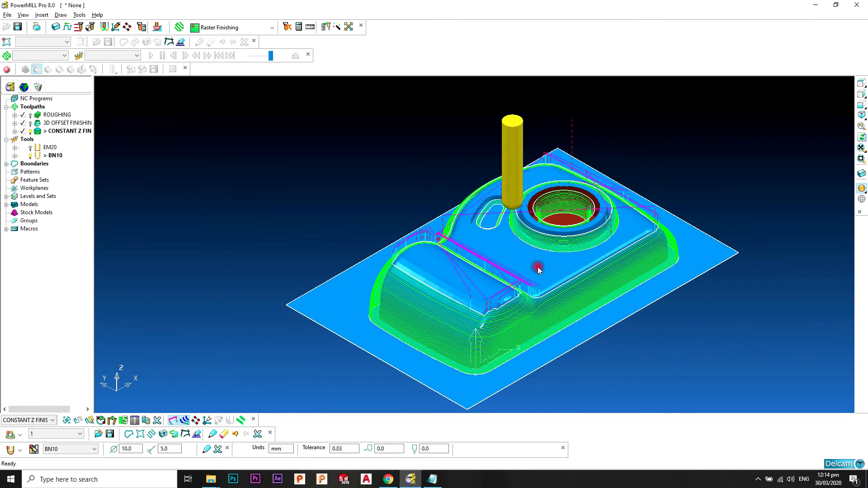
shift+middle_drag(538, 270, 552, 239)
scroll(536, 259, up, 2)
scroll(551, 239, up, 1)
scroll(551, 239, down, 3)
scroll(551, 238, down, 1)
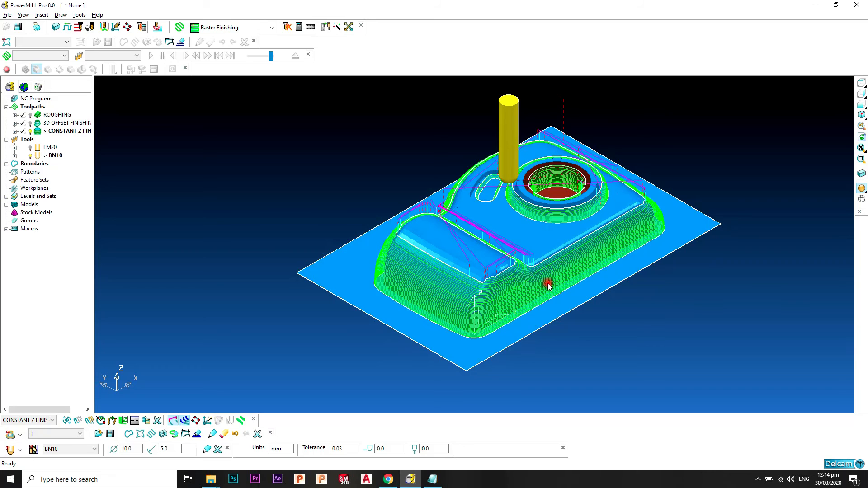
- Activate the ROUGHING toolpath, load it for simulation from the start and turn on ViewMill
double_click(46, 116)
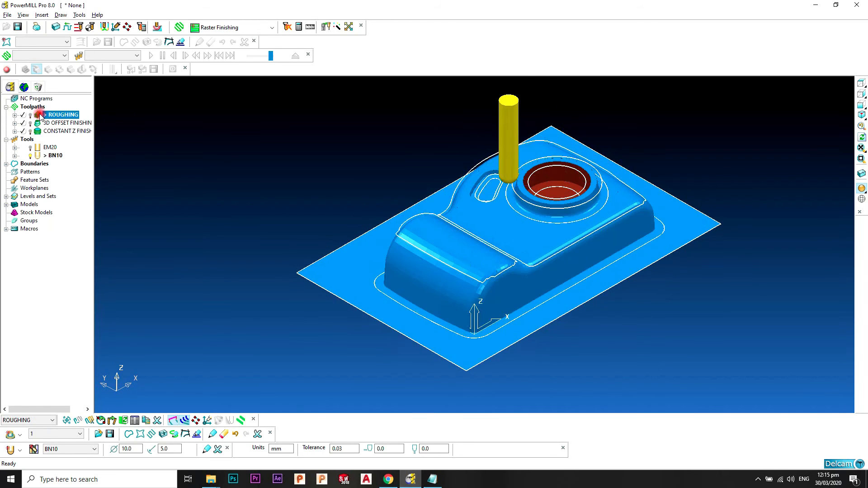
right_click(50, 123)
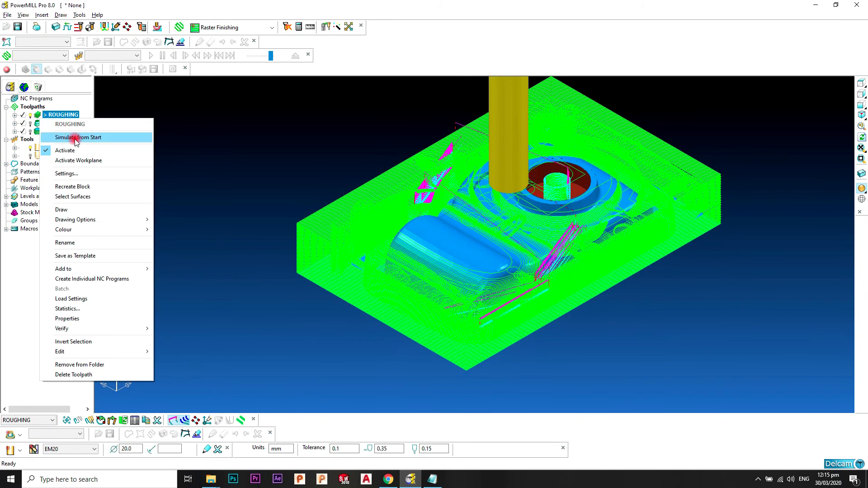
click(72, 137)
click(58, 68)
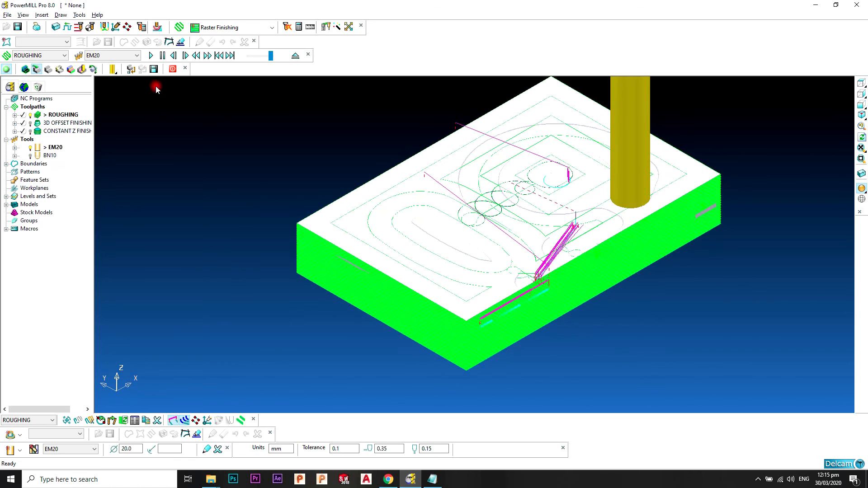
- Exit ViewMill and return to the standard model view with the ROUGHING toolpath displayed
click(173, 69)
click(163, 95)
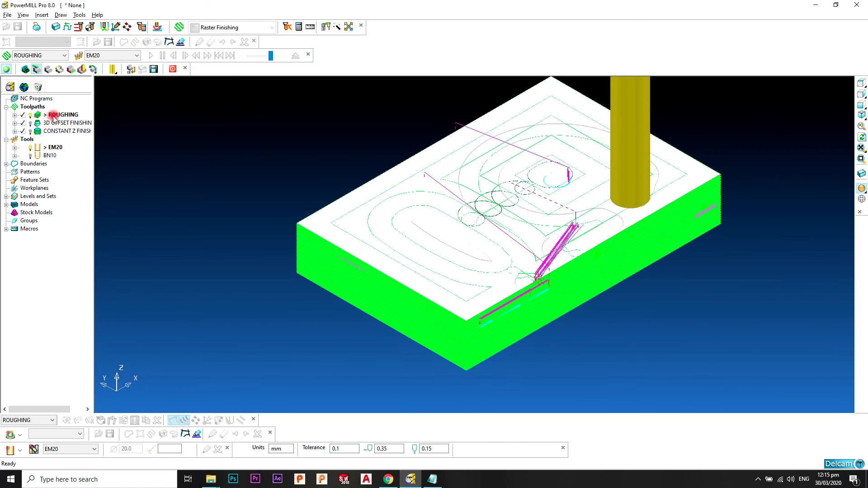
right_click(47, 113)
click(73, 121)
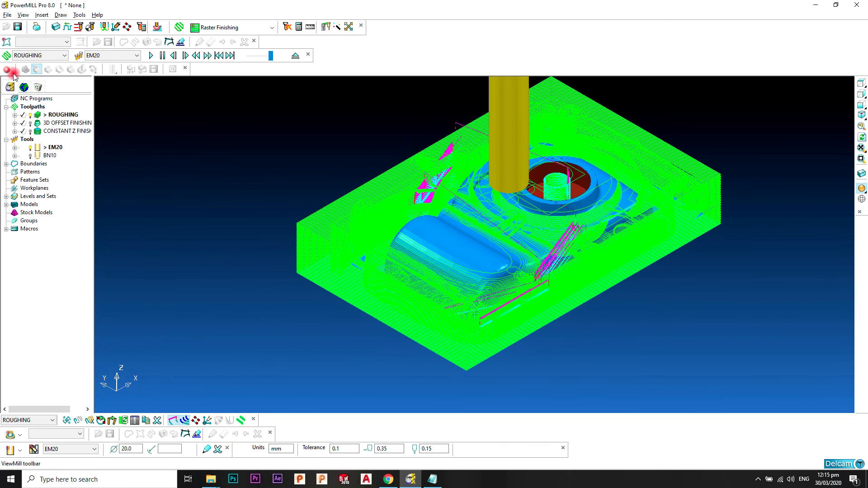
click(63, 97)
shift+middle_drag(561, 191, 553, 202)
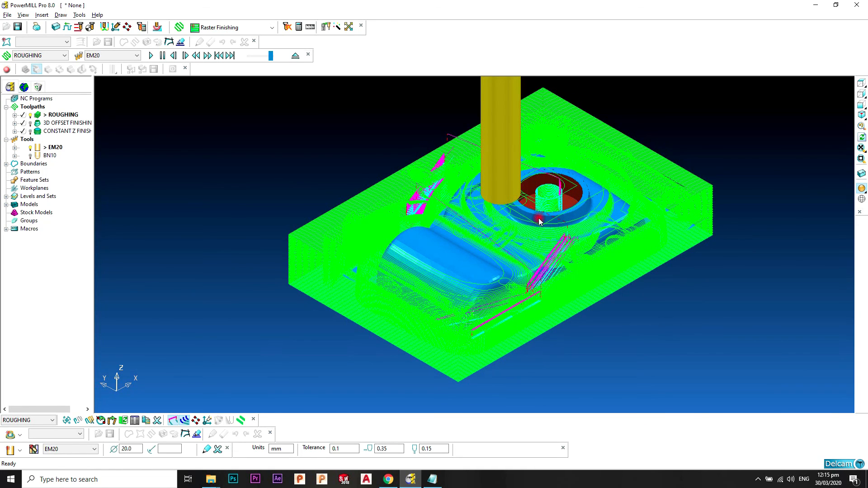
- Activate the 3D offset finishing toolpath and the constant Z finishing toolpath in turn to compare their coverage of the model
double_click(46, 124)
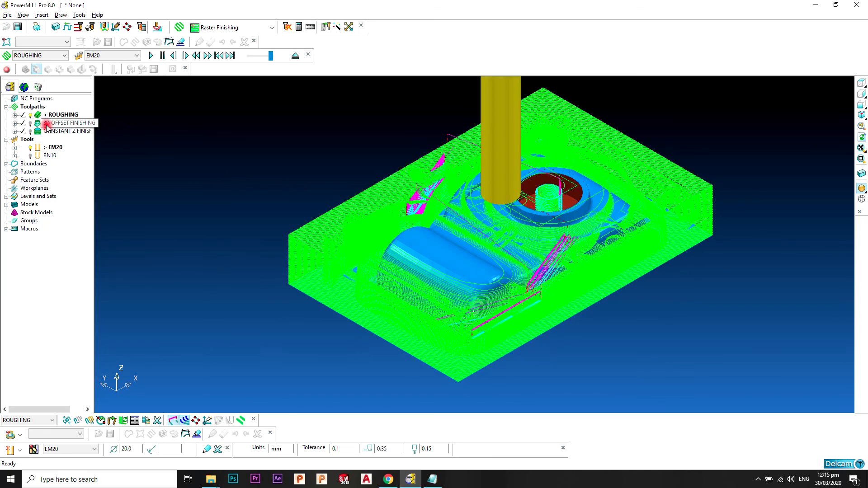
click(14, 123)
double_click(38, 130)
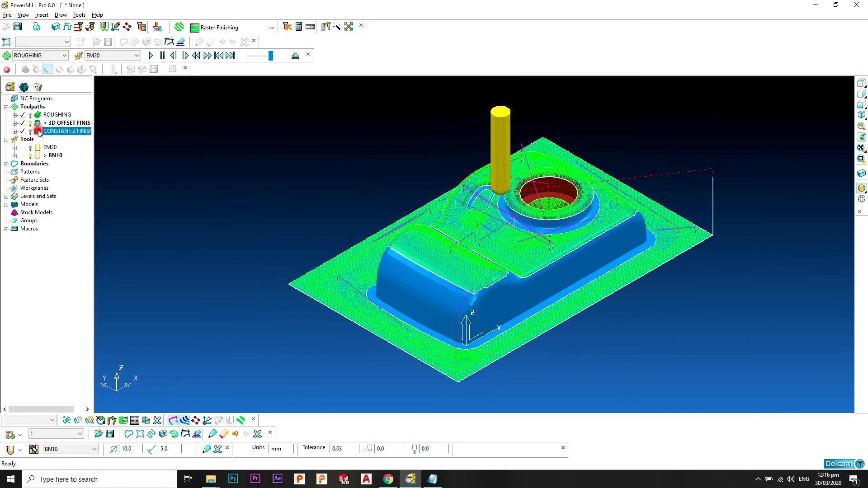
click(366, 177)
scroll(479, 249, up, 3)
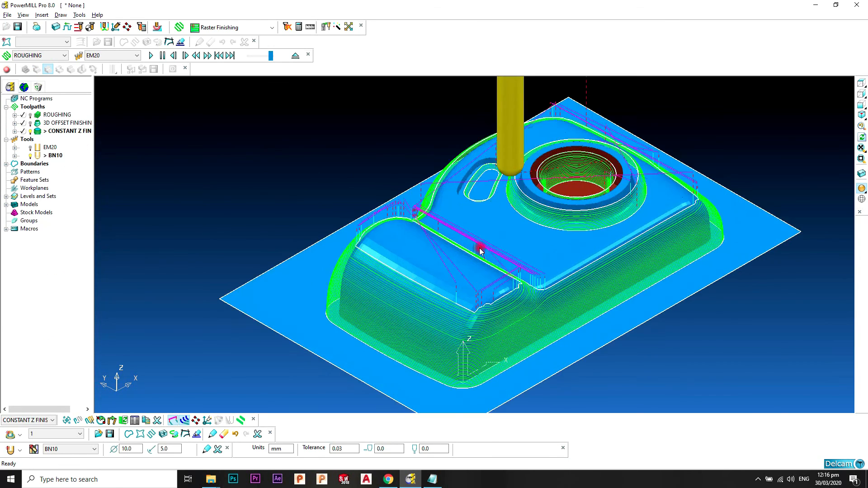
scroll(480, 249, down, 4)
shift+middle_drag(480, 255, 474, 237)
scroll(473, 239, up, 2)
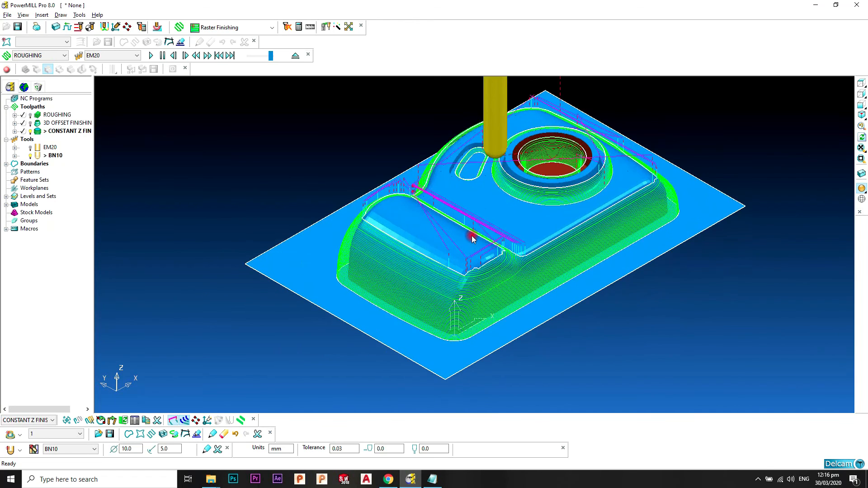
middle_drag(470, 186, 470, 188)
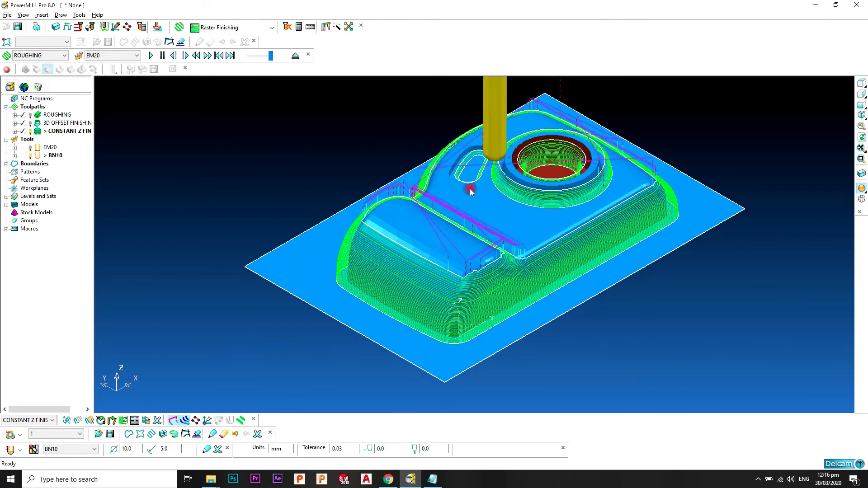
mouse_move(470, 189)
middle_down()
mouse_move(501, 204)
mouse_move(552, 202)
mouse_move(523, 200)
middle_up()
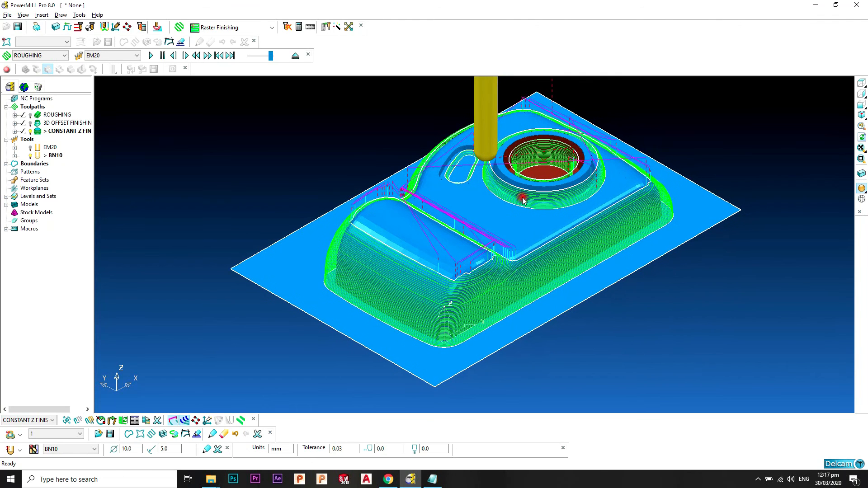